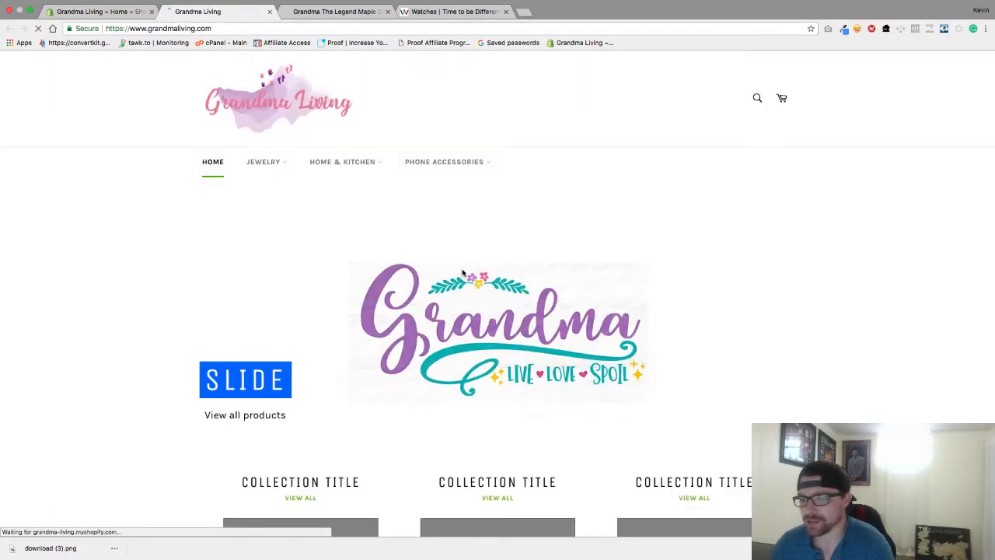
Step: Look over the slideshow and collection sections on the Grandma Living store's home page
scroll(530, 333, down, 1)
scroll(530, 333, down, 1)
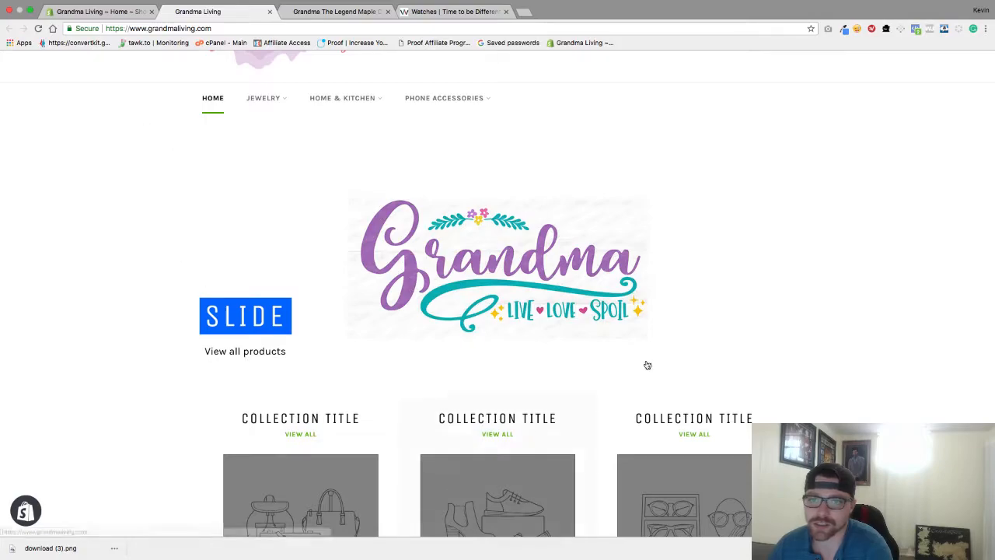
scroll(673, 143, up, 2)
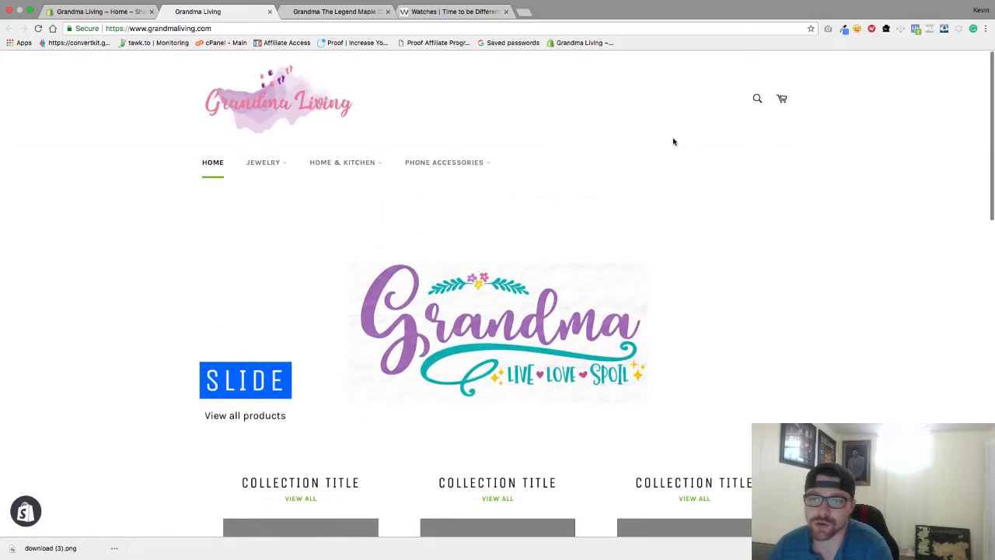
Step: View the Watches.com home page without the developer tools and examine its Follow Us on Instagram image grid
click(432, 11)
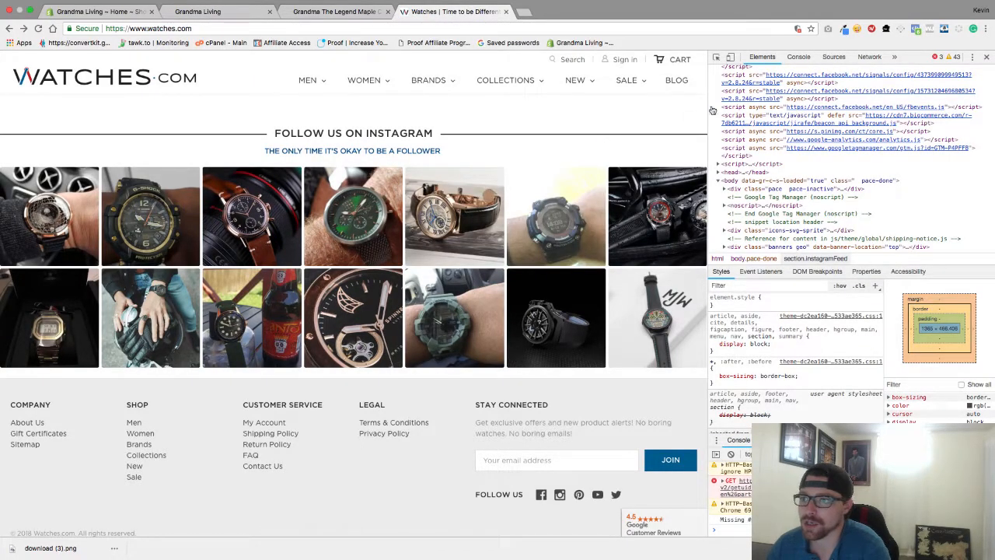
click(987, 59)
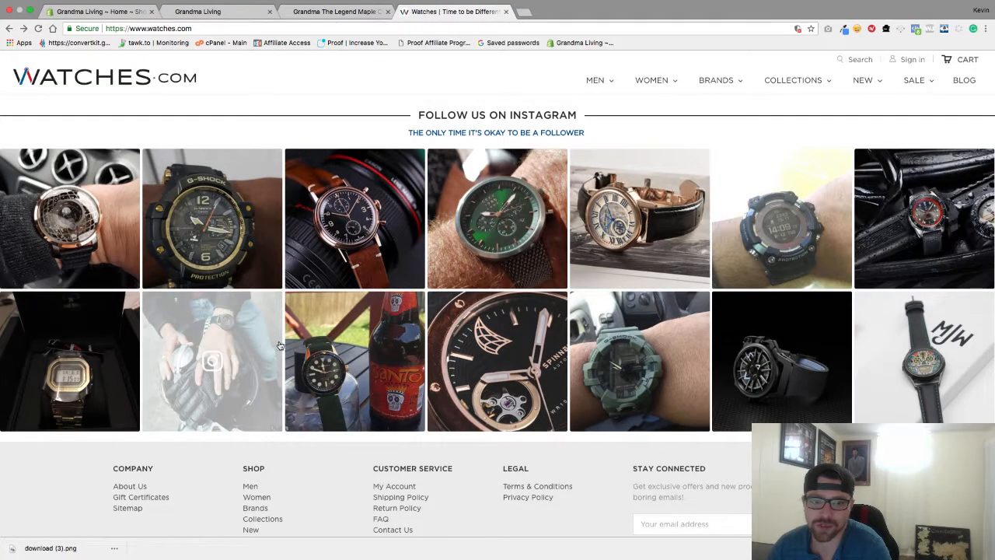
scroll(661, 334, up, 3)
scroll(689, 273, down, 1)
scroll(689, 273, down, 4)
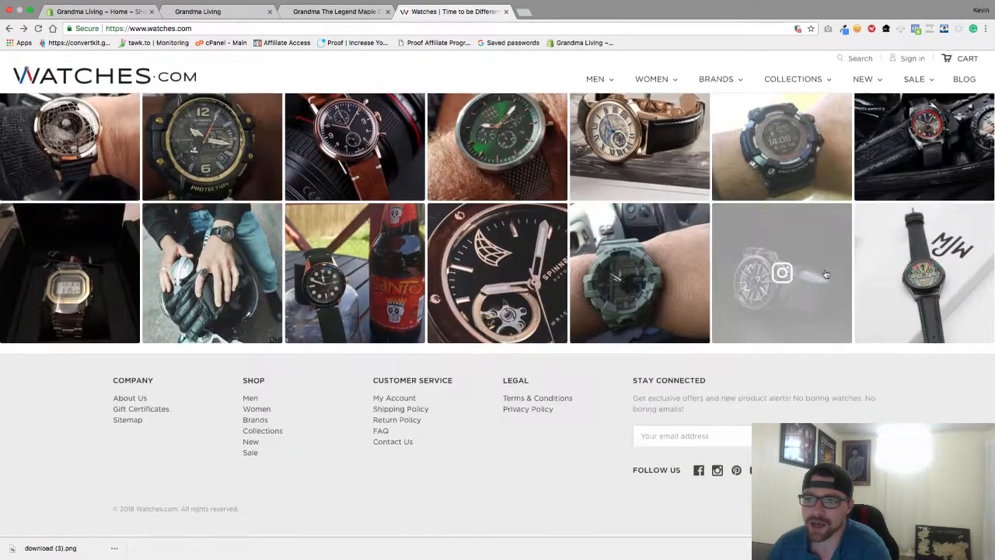
scroll(223, 120, up, 1)
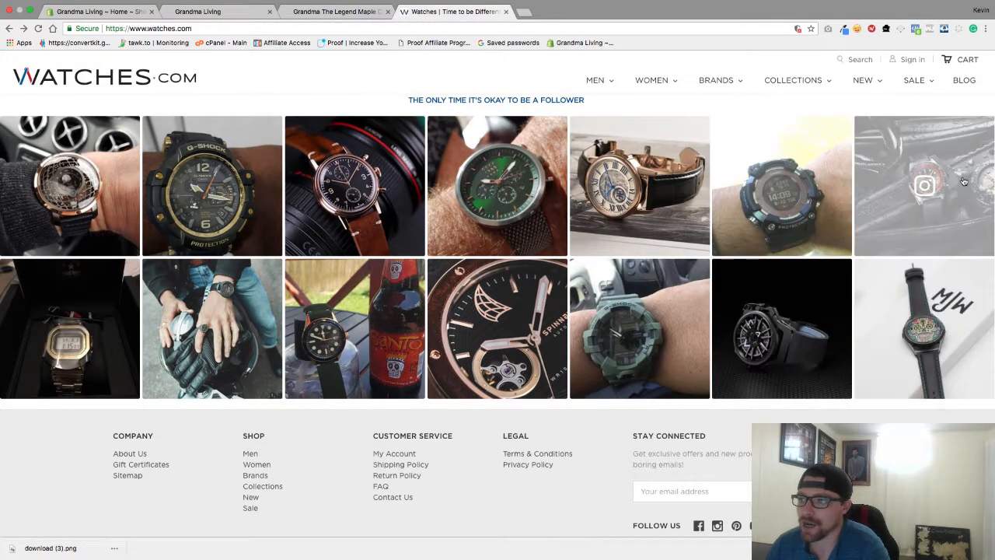
Step: Switch to Finder, preview the screenshot in the desktop's "8 images" folder, and return to the browser
key(super+Tab)
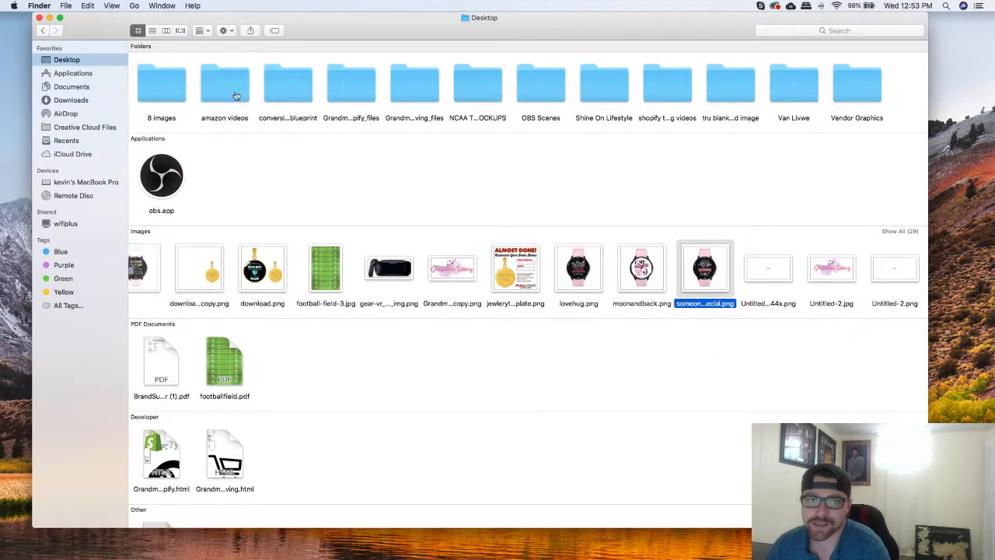
double_click(149, 96)
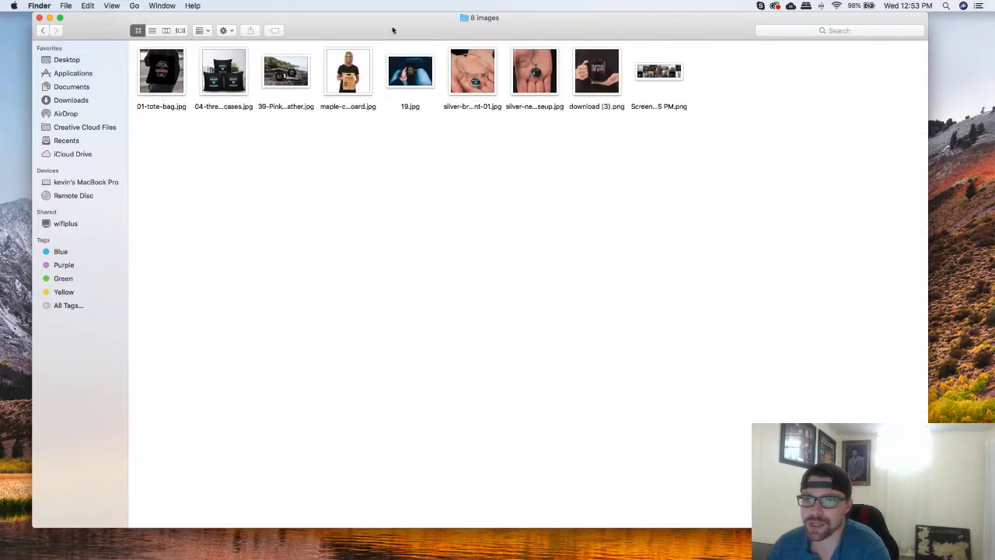
click(670, 75)
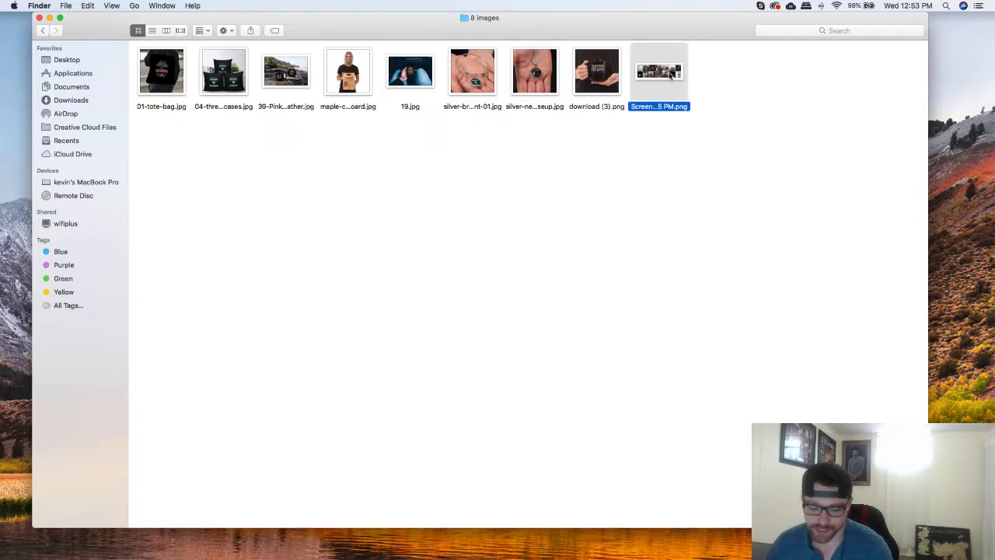
key(space)
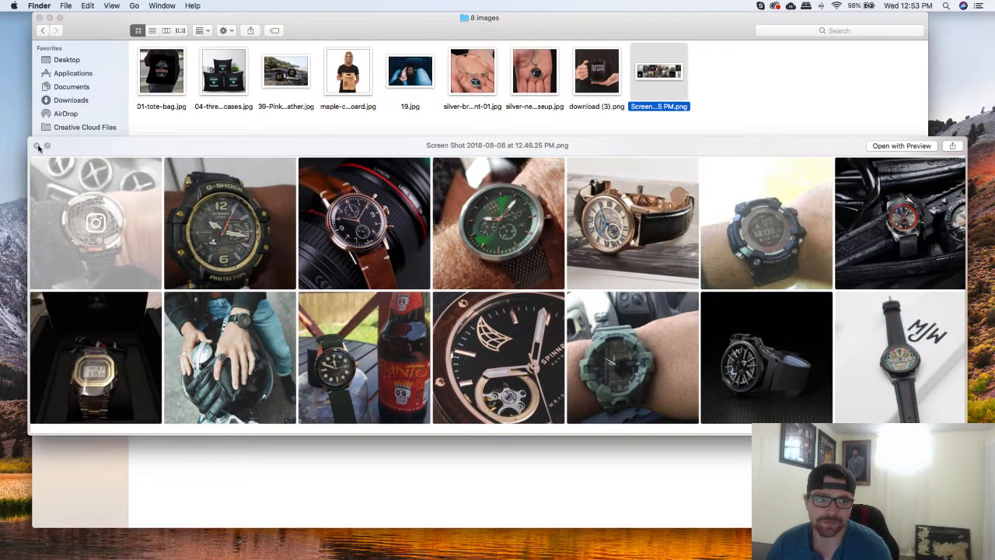
click(38, 146)
key(ctrl+Right)
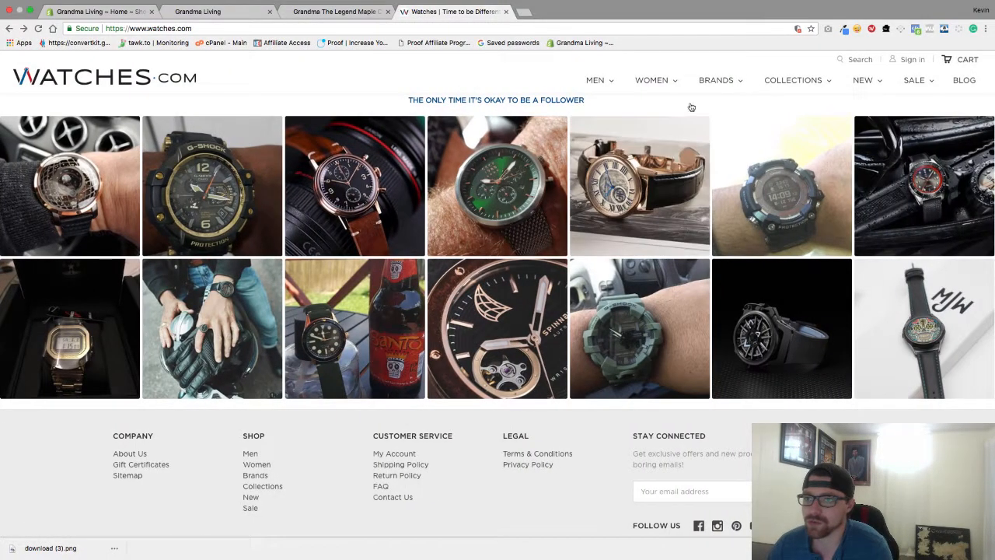
Step: Inspect the pixel dimensions of a single Instagram grid image and of the whole Instagram feed section
right_click(662, 193)
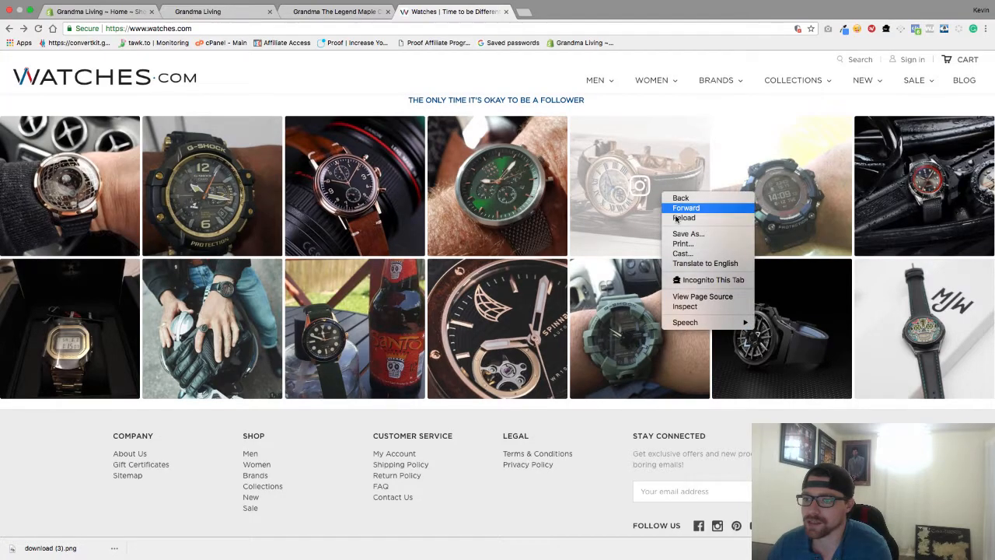
click(702, 308)
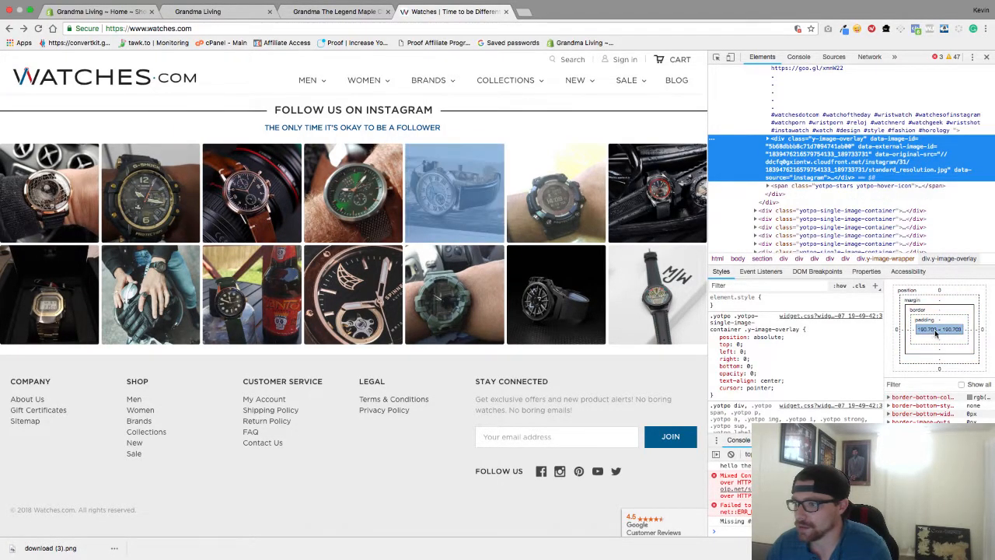
click(580, 122)
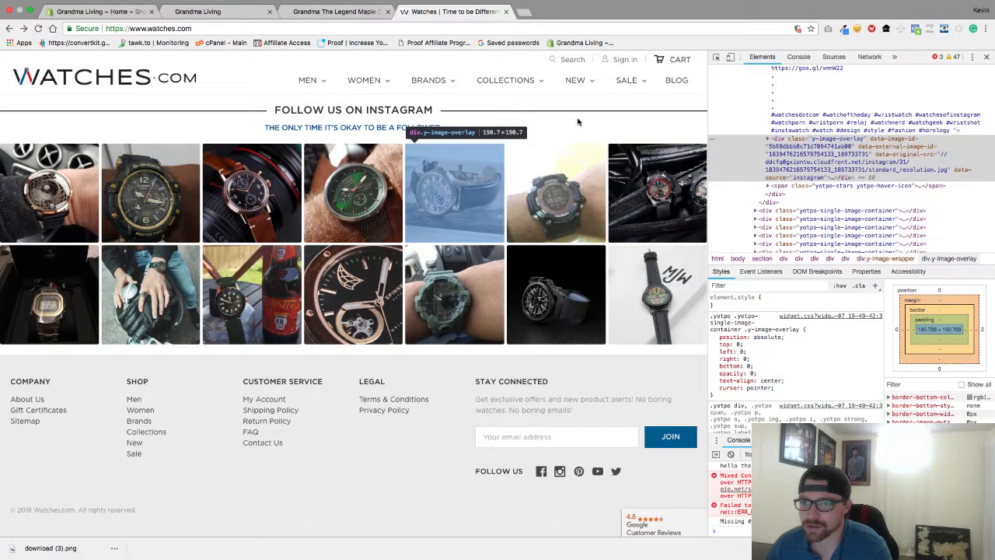
click(986, 58)
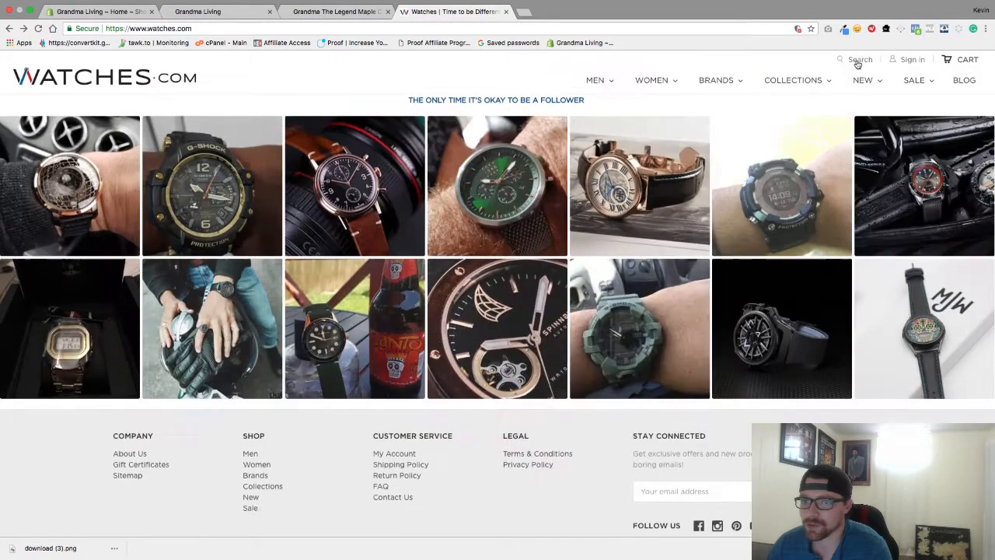
right_click(645, 109)
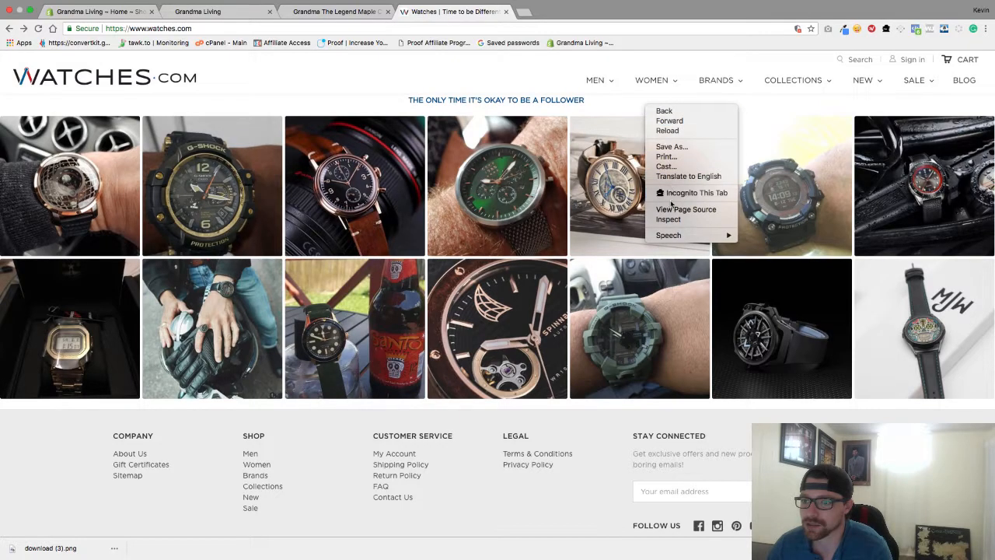
click(668, 218)
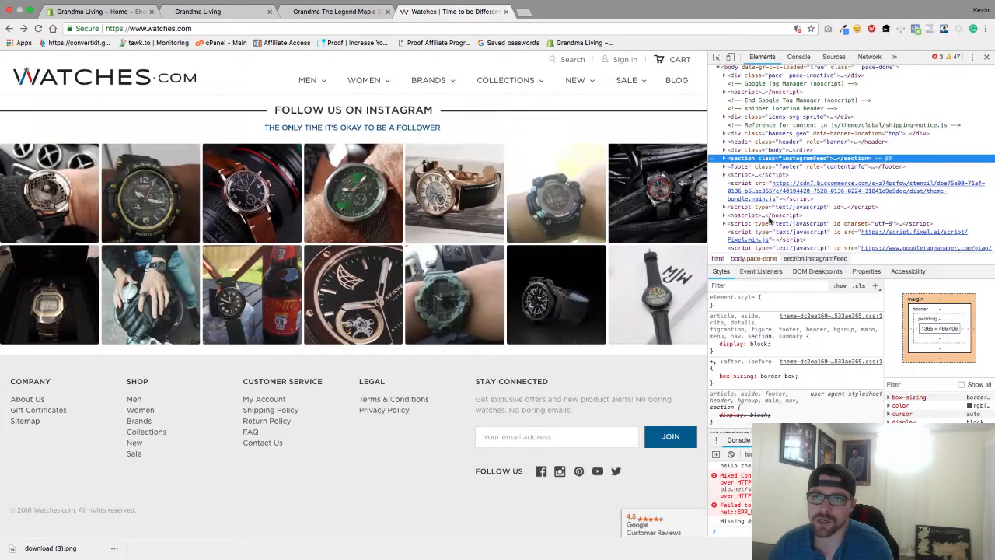
Step: Find Fiverr with a web search for "Fiver" in a new tab and open its official site
click(523, 12)
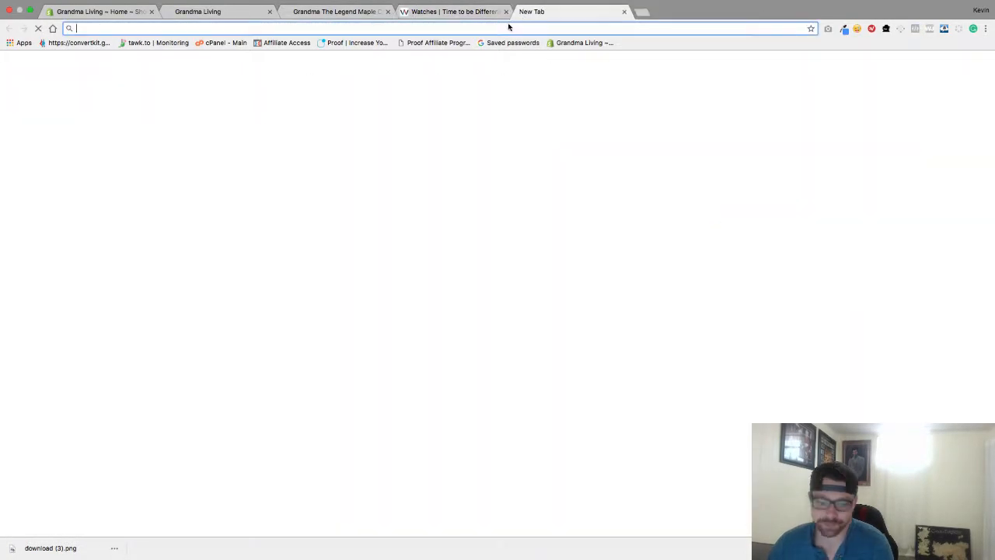
text(Fiver)
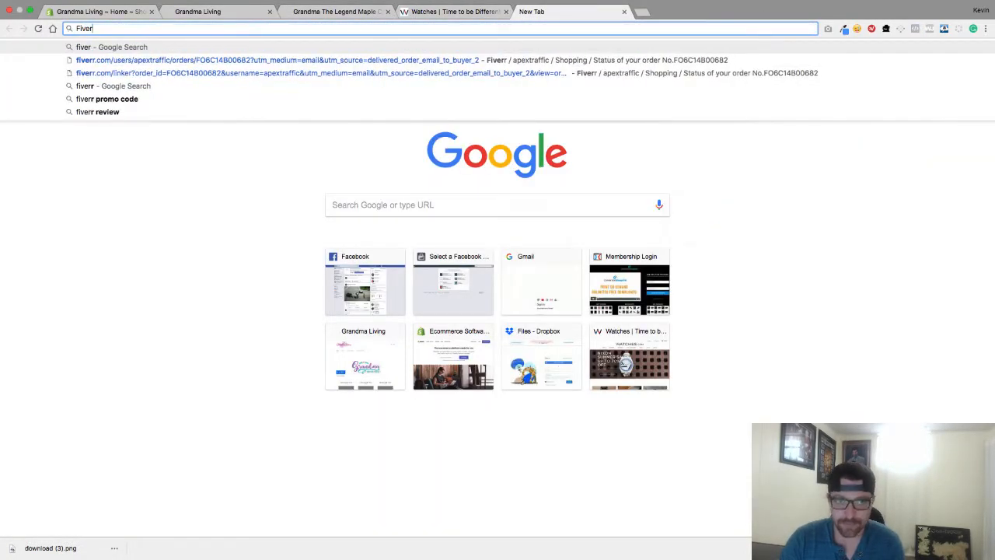
key(Return)
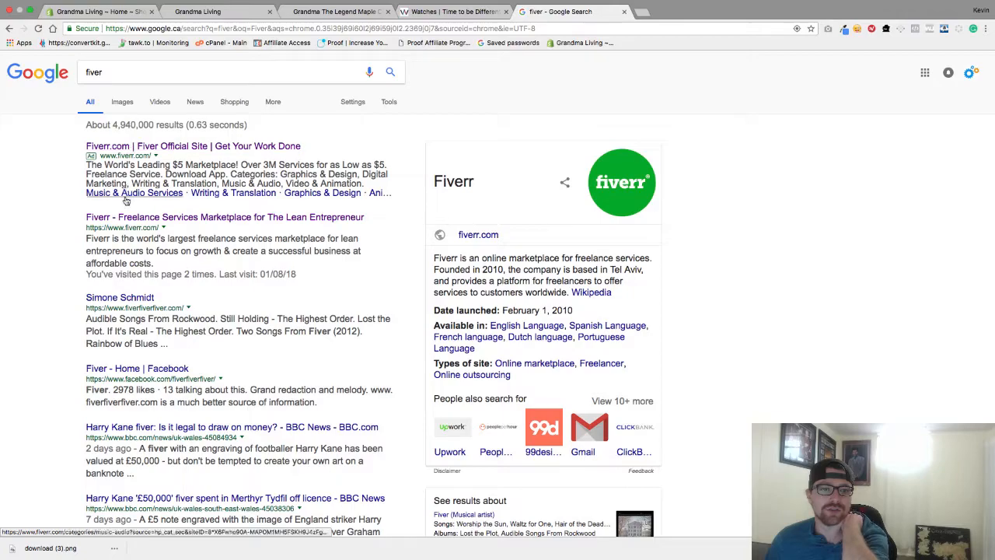
click(136, 147)
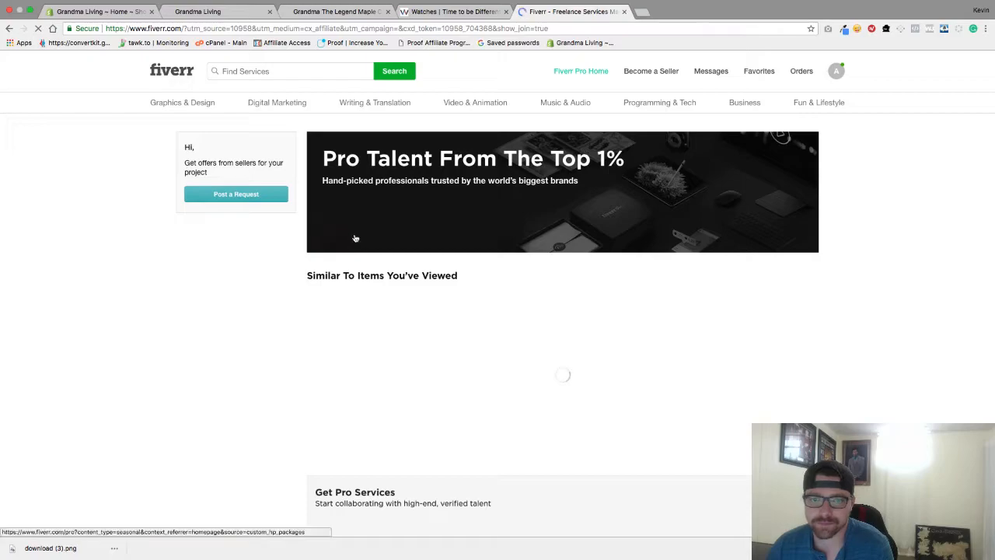
Step: Search Fiverr's services for "banner image"
scroll(449, 212, down, 1)
scroll(448, 212, up, 1)
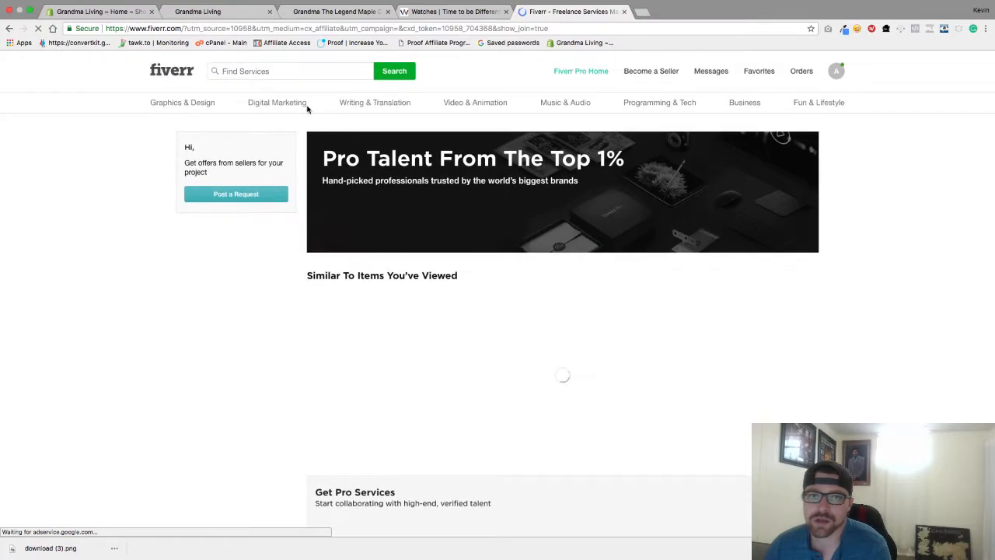
click(282, 72)
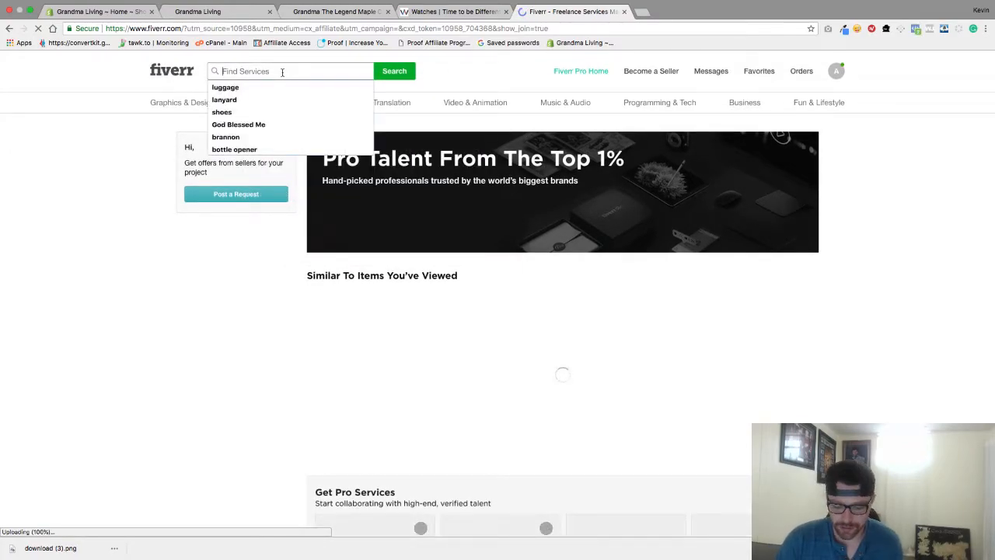
text(l)
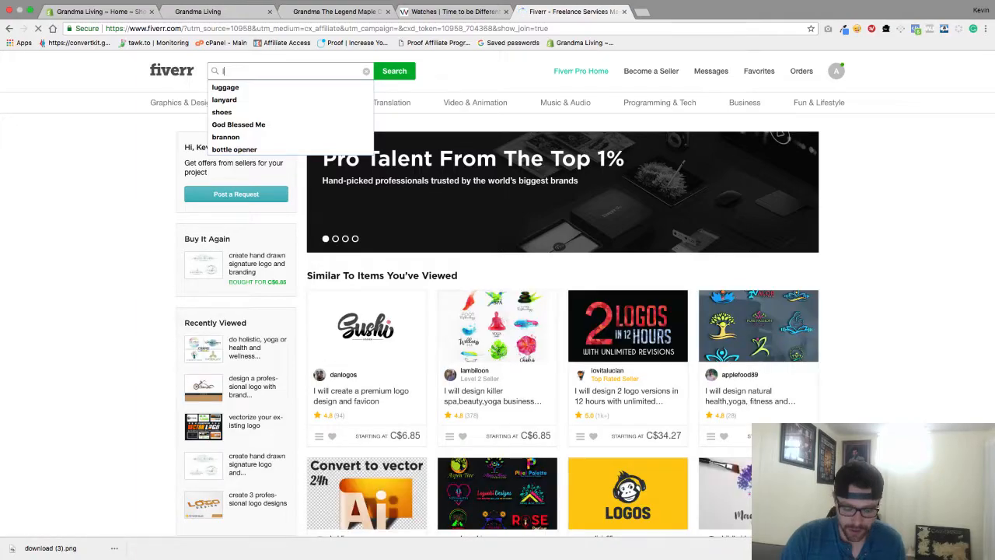
key(BackSpace)
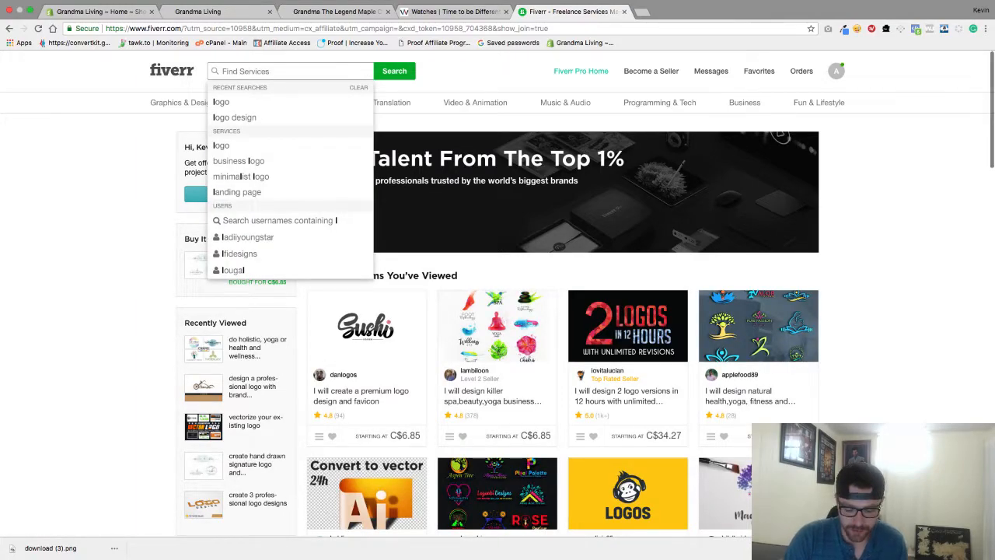
text(banner image)
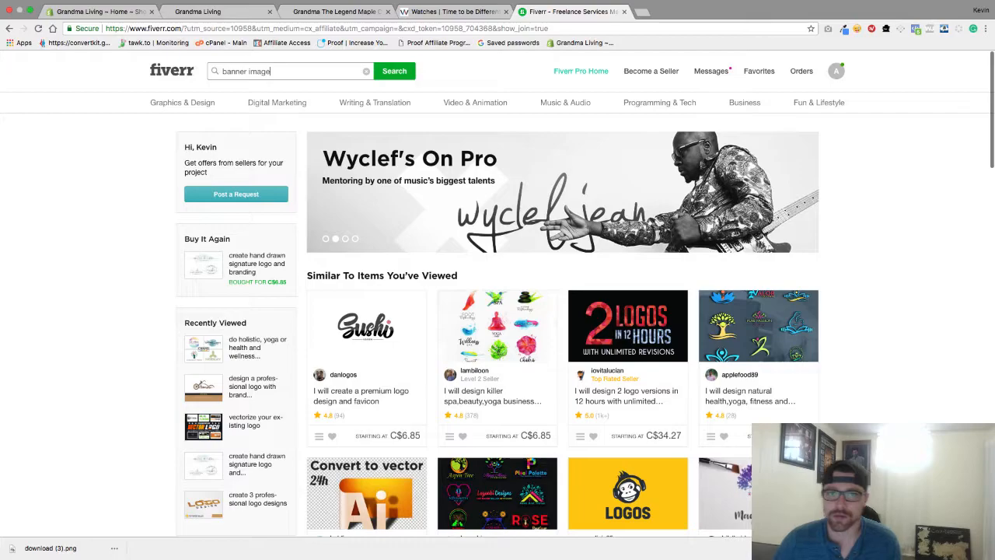
click(314, 101)
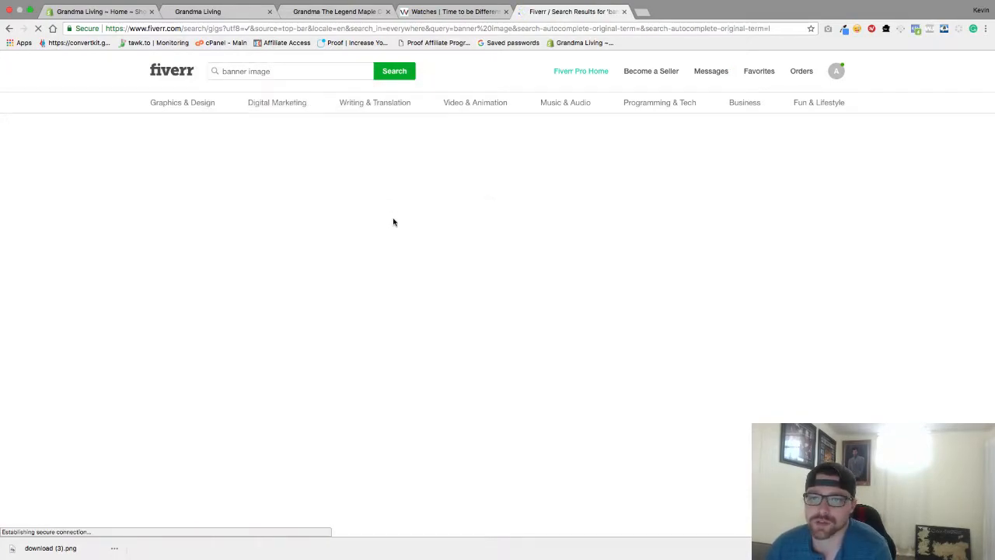
Step: Open the C$6.85 Shopify store banner, header and slider image gig and browse its sample designs
scroll(463, 253, down, 4)
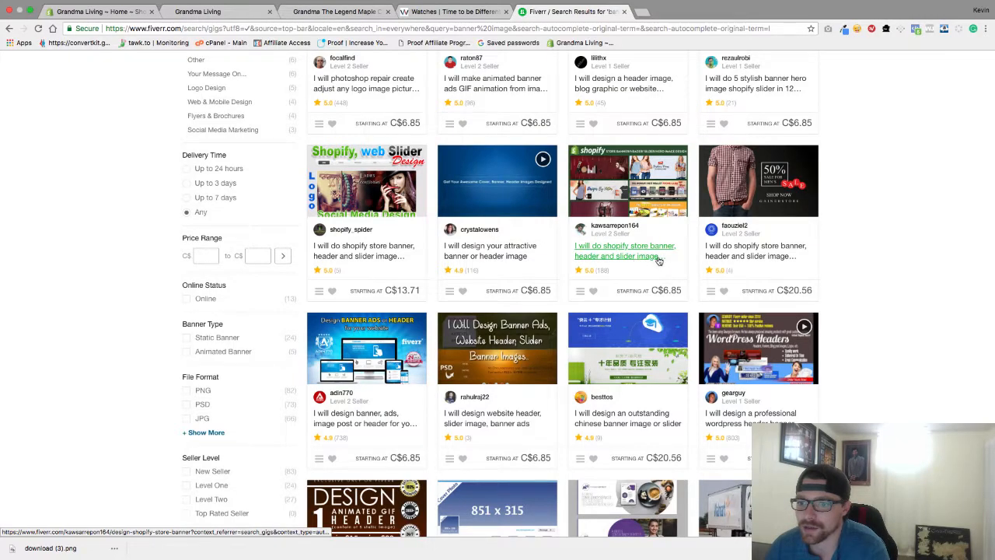
click(630, 194)
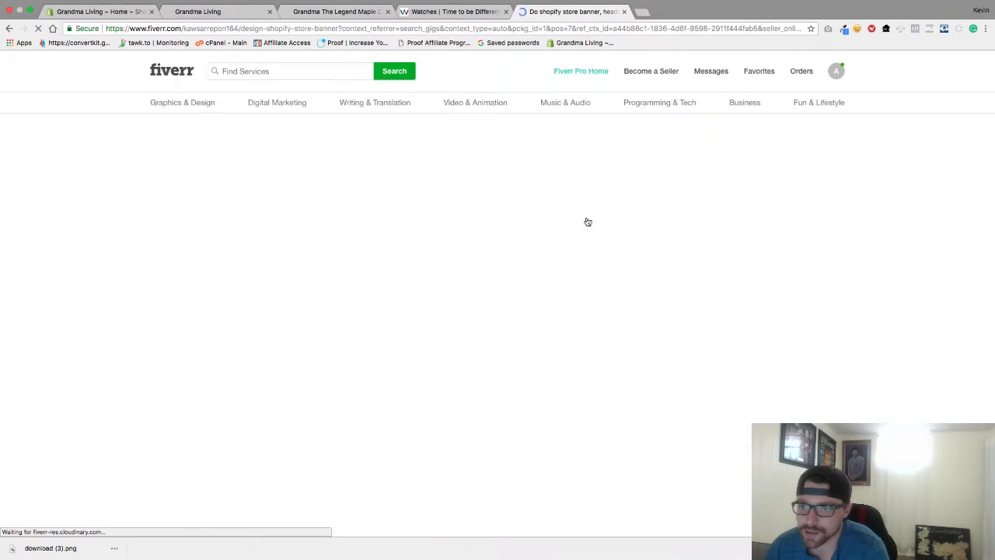
scroll(459, 225, down, 2)
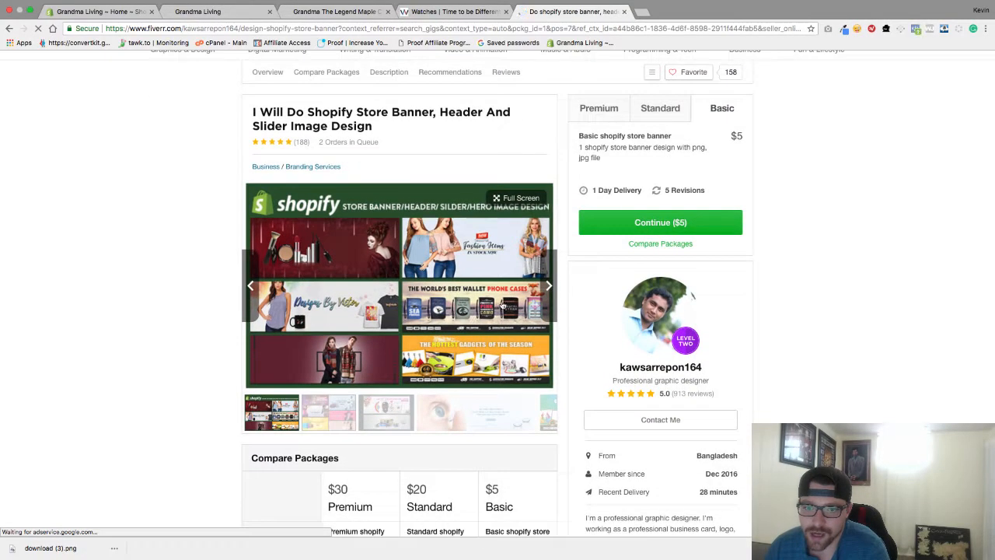
scroll(502, 438, down, 3)
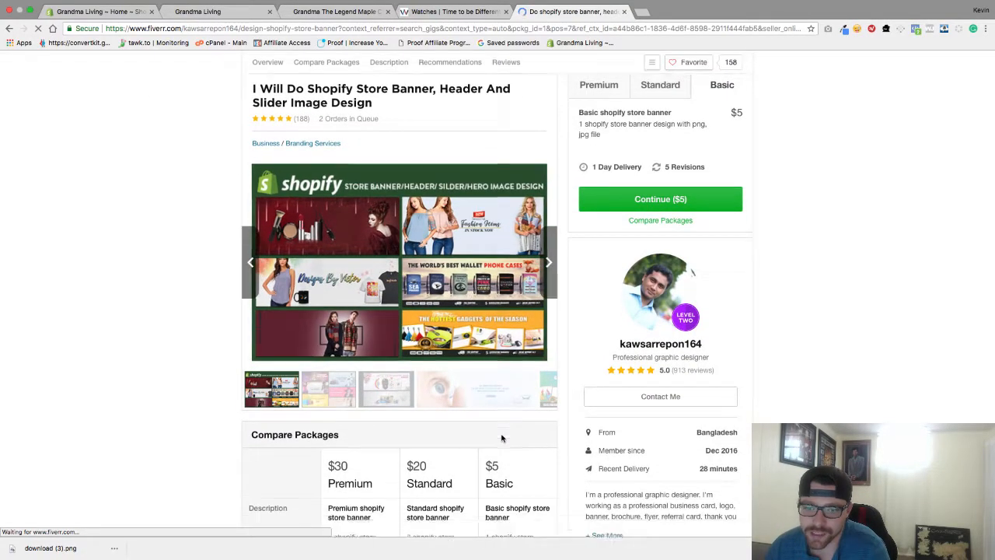
scroll(502, 437, up, 3)
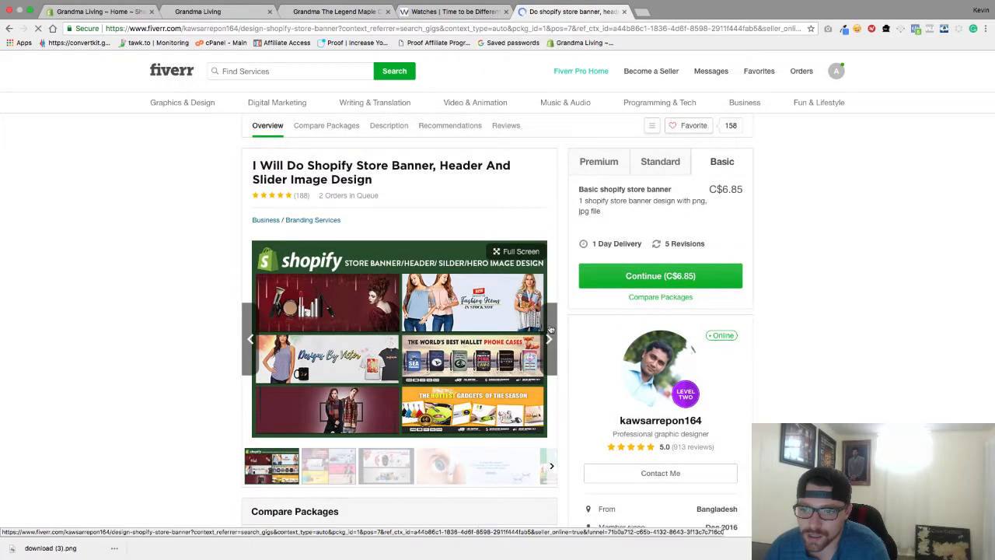
click(549, 339)
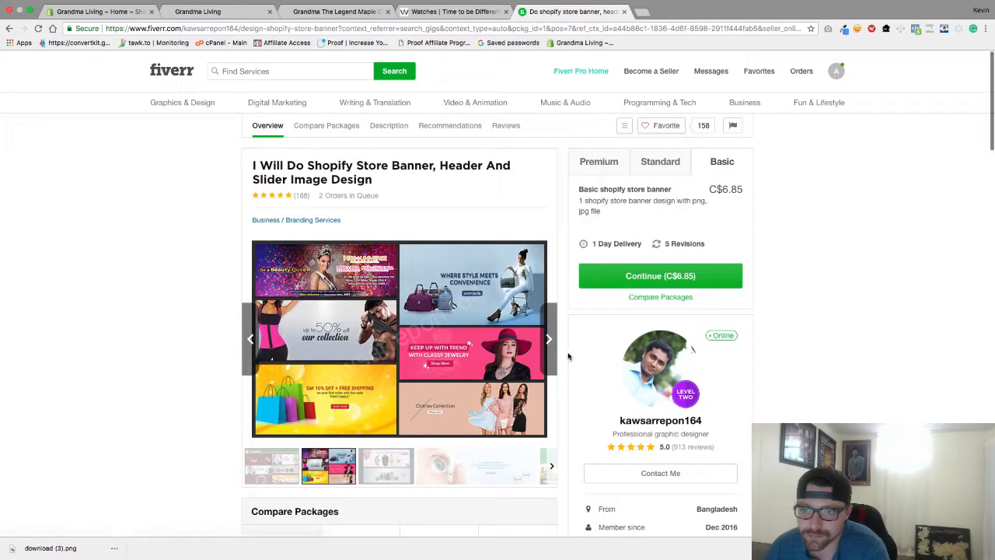
click(550, 340)
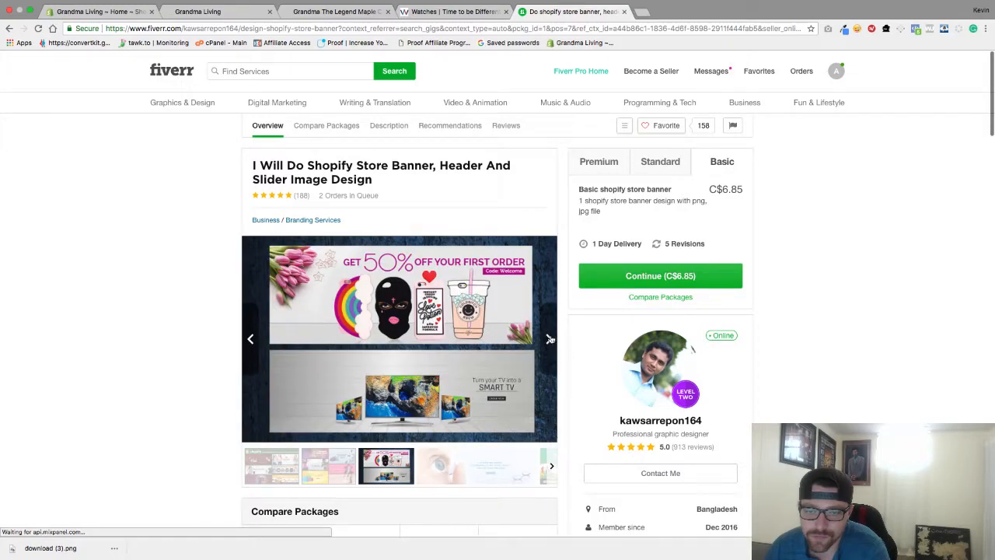
click(550, 339)
click(550, 339)
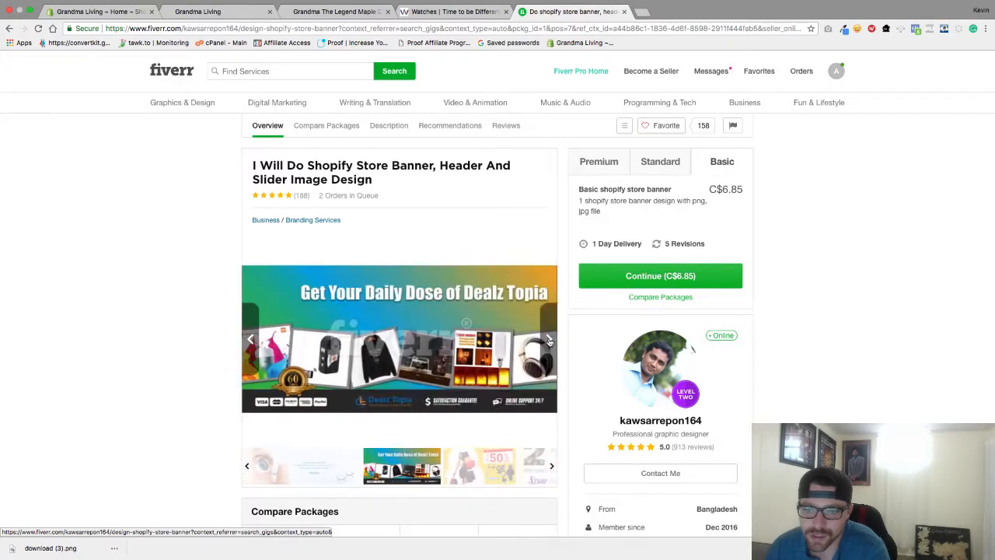
scroll(690, 388, down, 2)
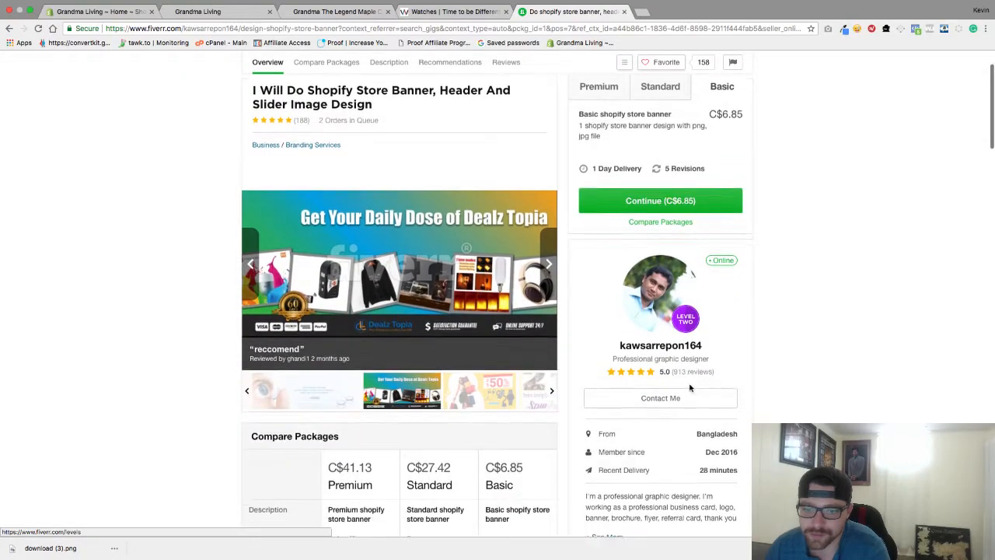
scroll(690, 387, down, 3)
scroll(691, 389, up, 5)
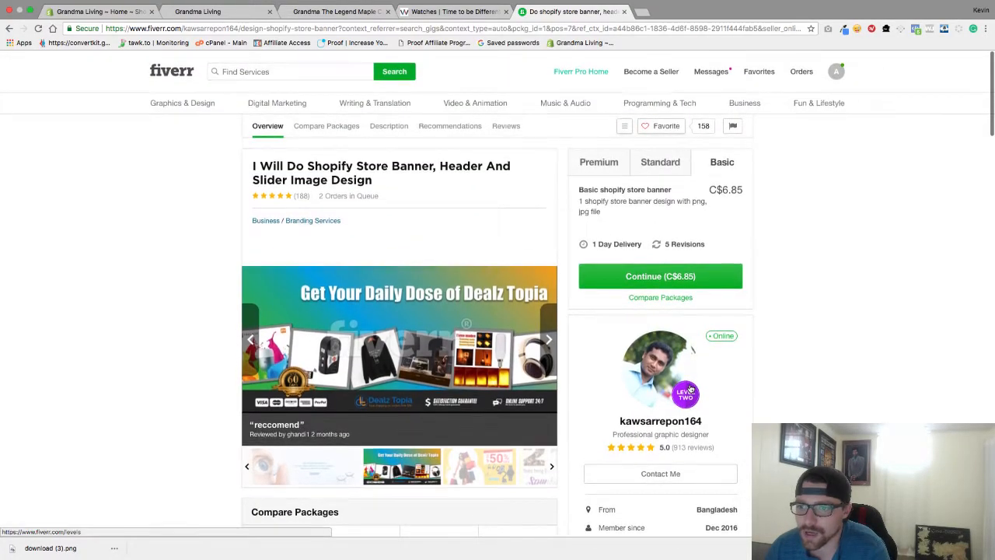
Step: Save the "Grandma Live Love Spoil" slide image from the Grandma Living storefront to the computer
click(127, 10)
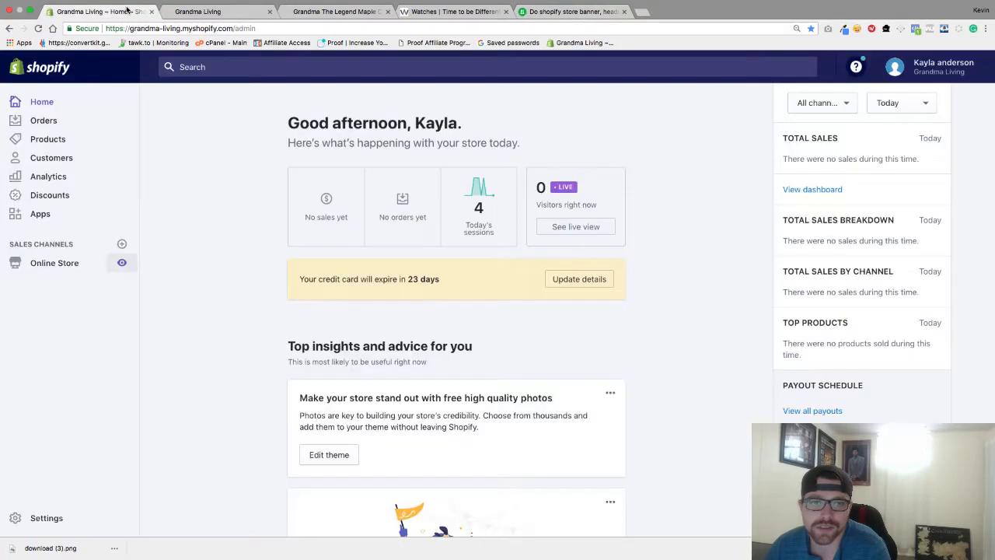
click(208, 11)
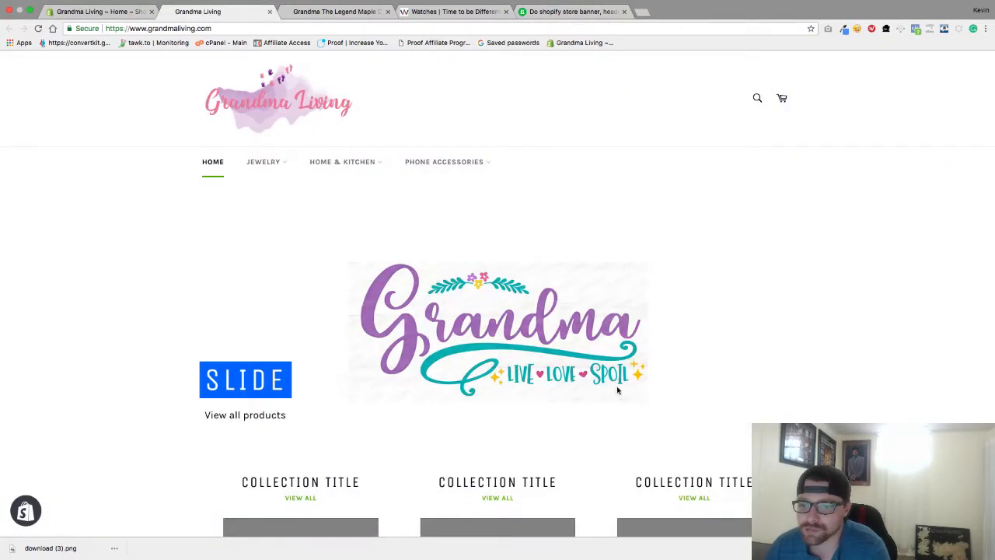
right_click(591, 344)
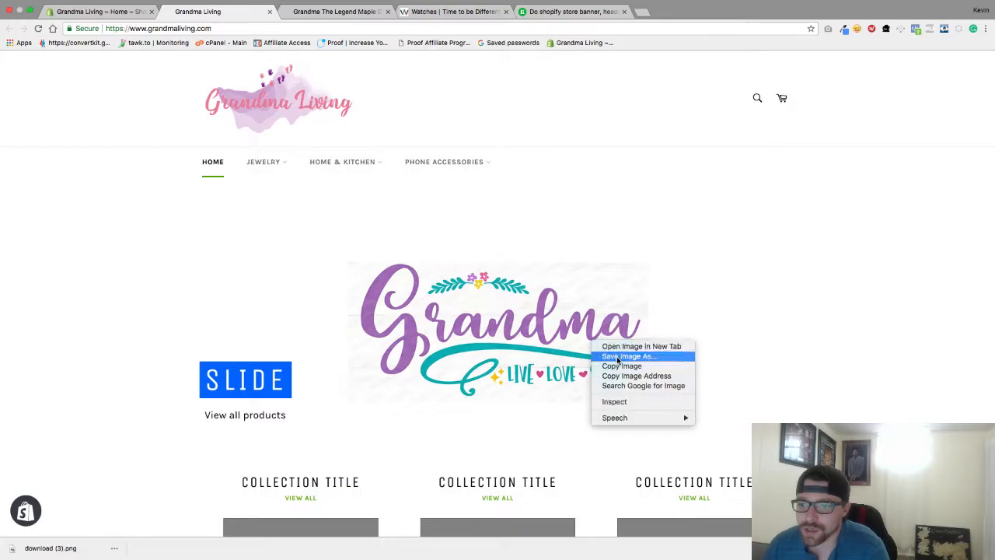
click(620, 357)
key(Return)
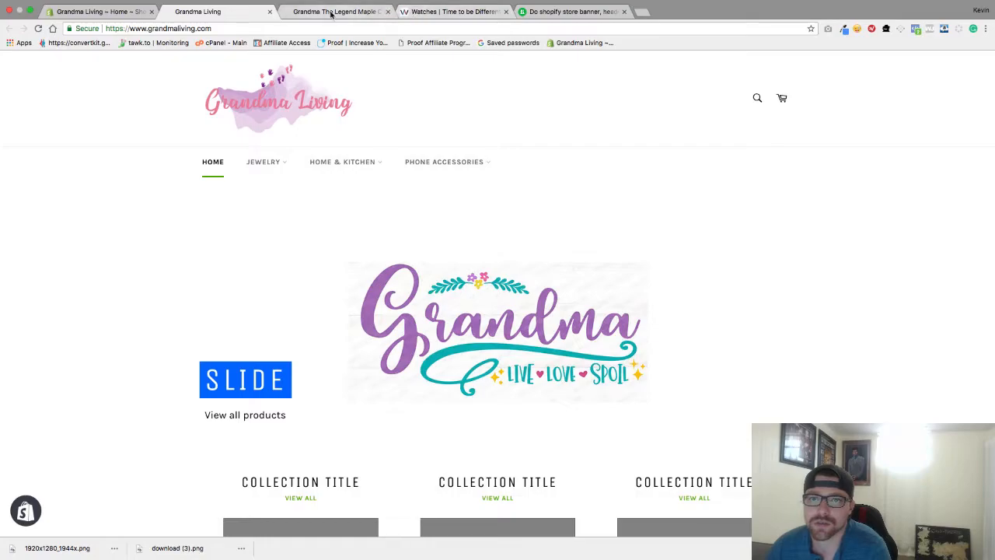
Step: Order one Basic package of the C$6.85 Shopify store banner gig without extras, paying with the saved Visa card
click(585, 14)
scroll(658, 154, down, 1)
scroll(658, 154, up, 1)
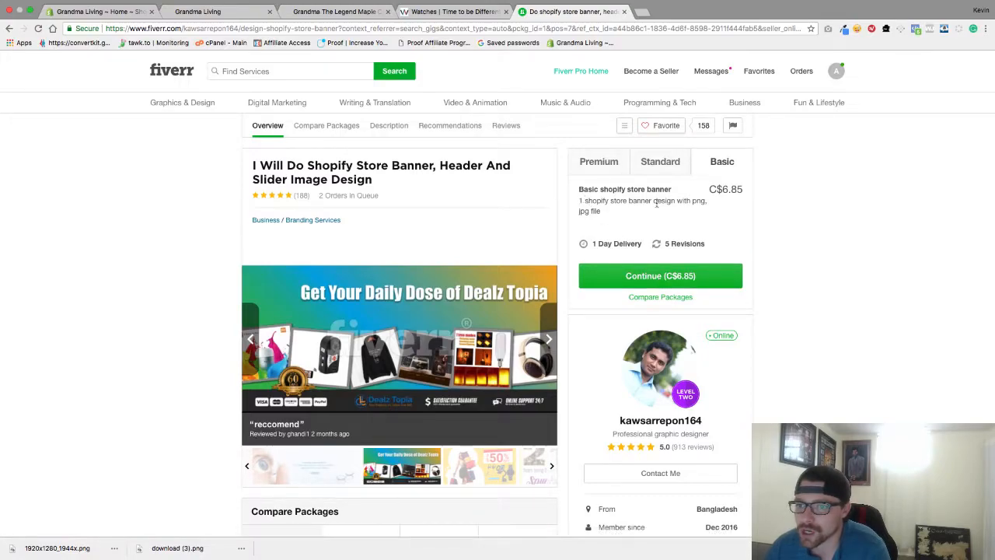
click(661, 277)
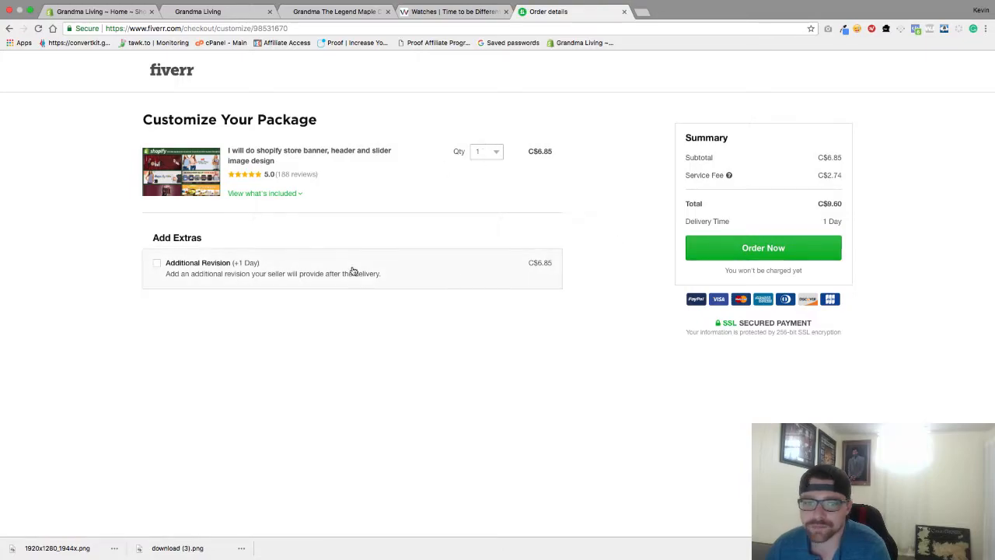
click(778, 245)
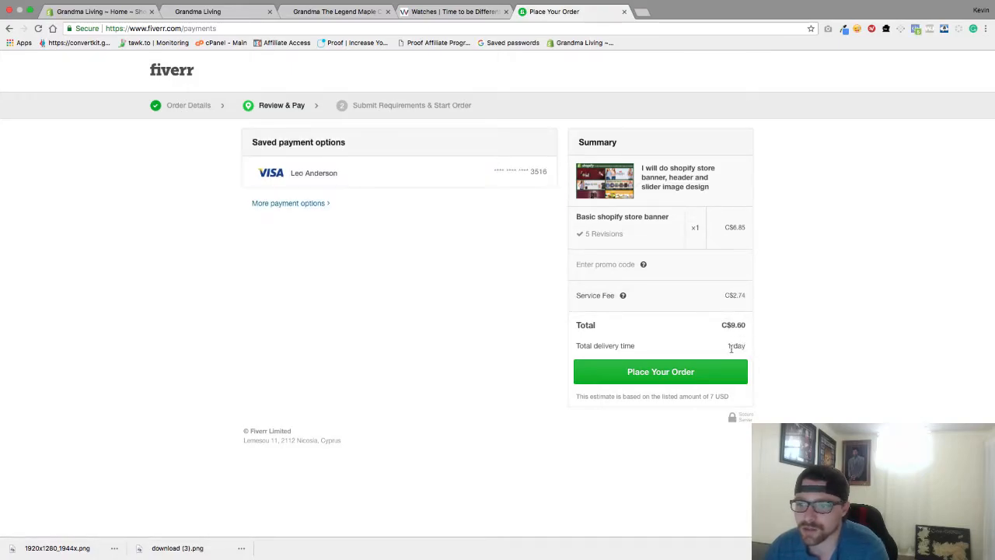
click(694, 373)
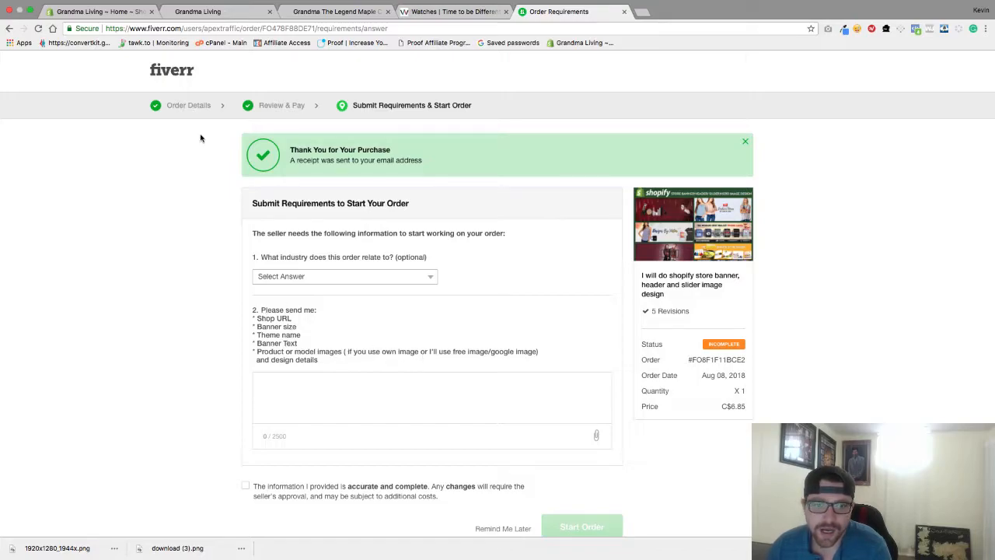
click(174, 13)
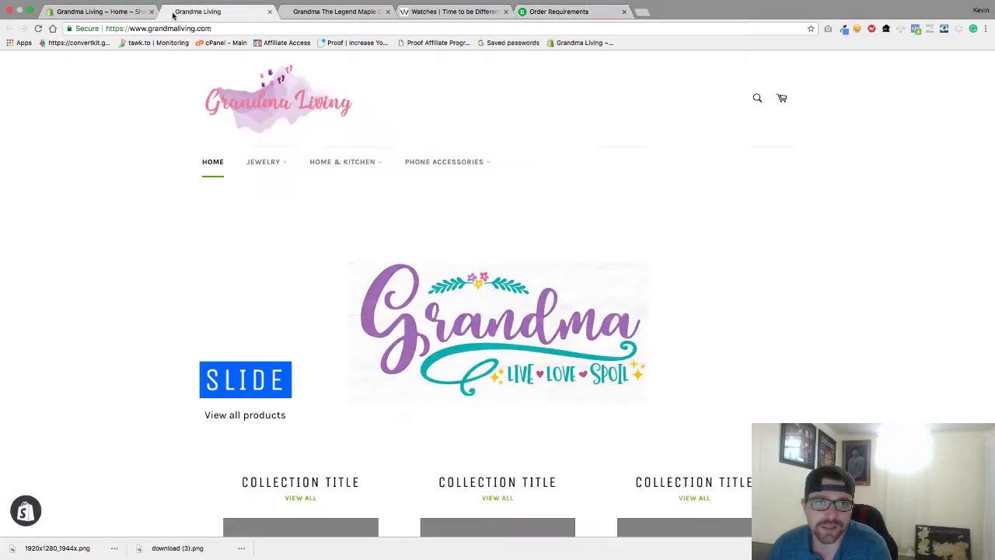
click(221, 28)
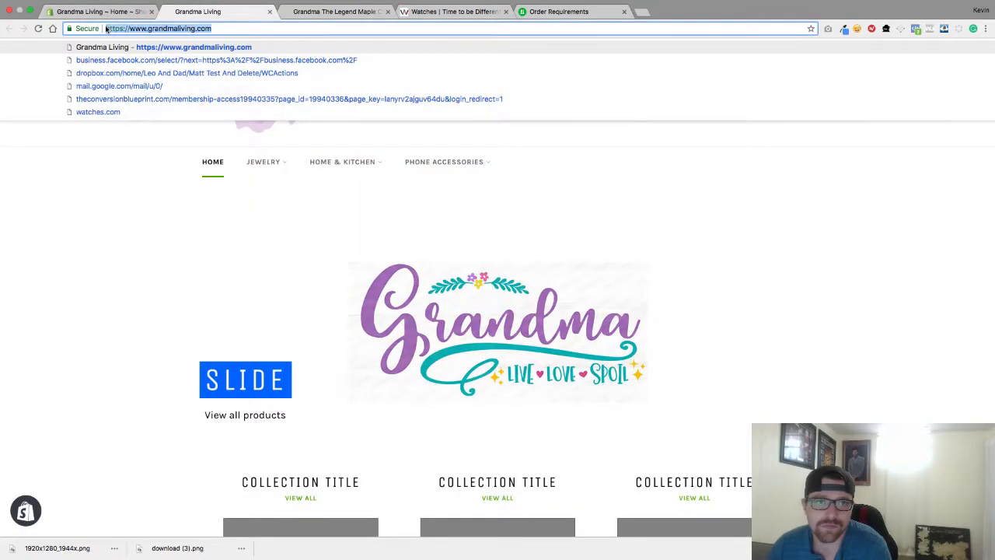
right_click(128, 29)
click(148, 41)
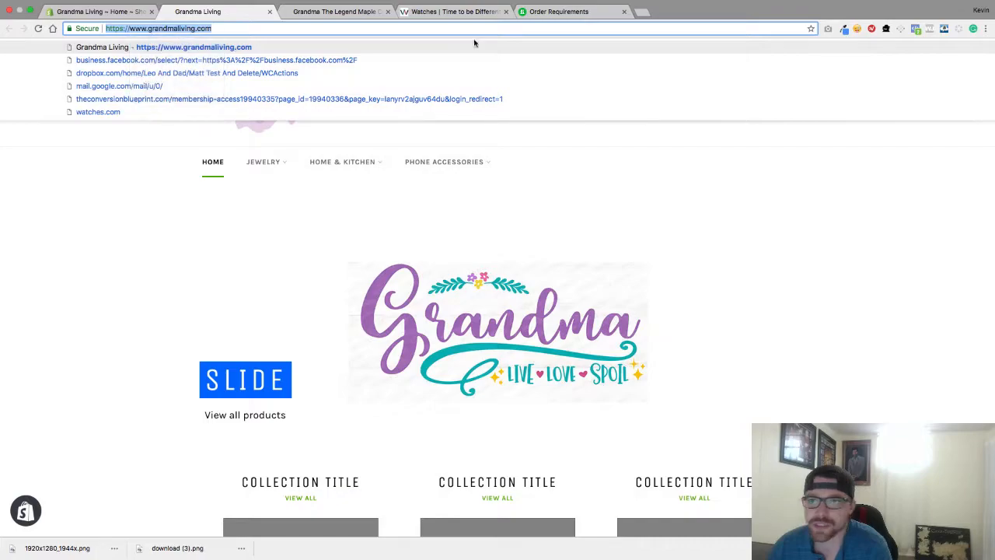
click(536, 13)
click(269, 380)
text(sh)
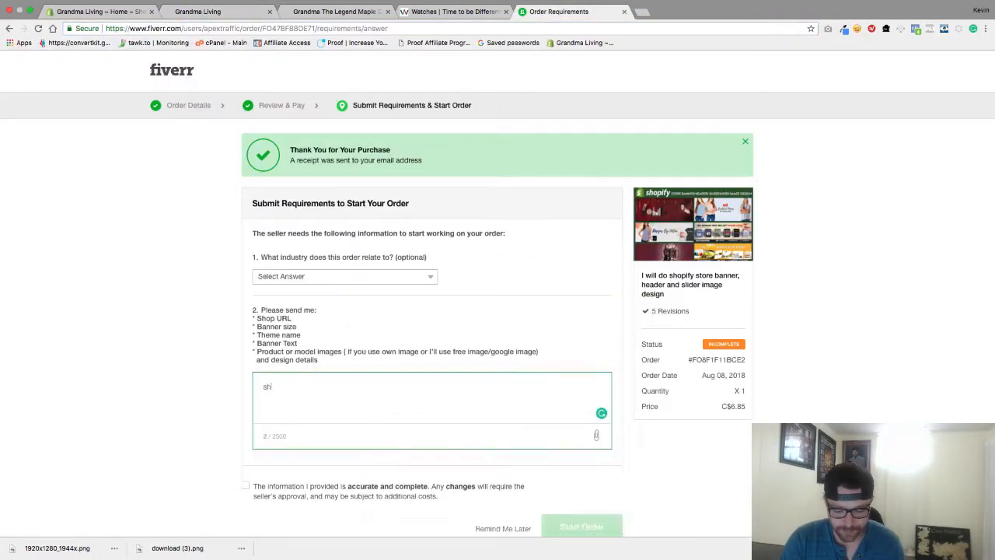
text(op url )
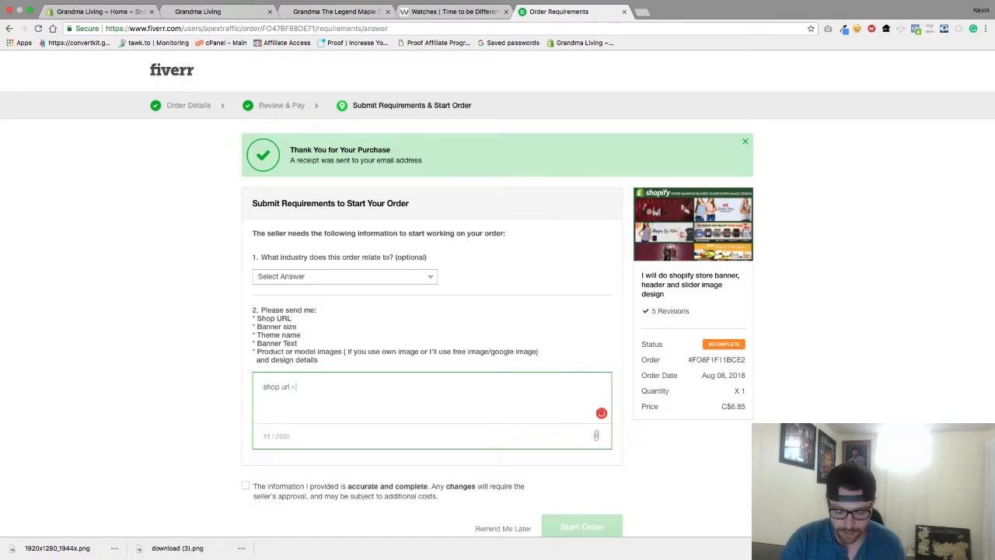
text(-)
key(super+v)
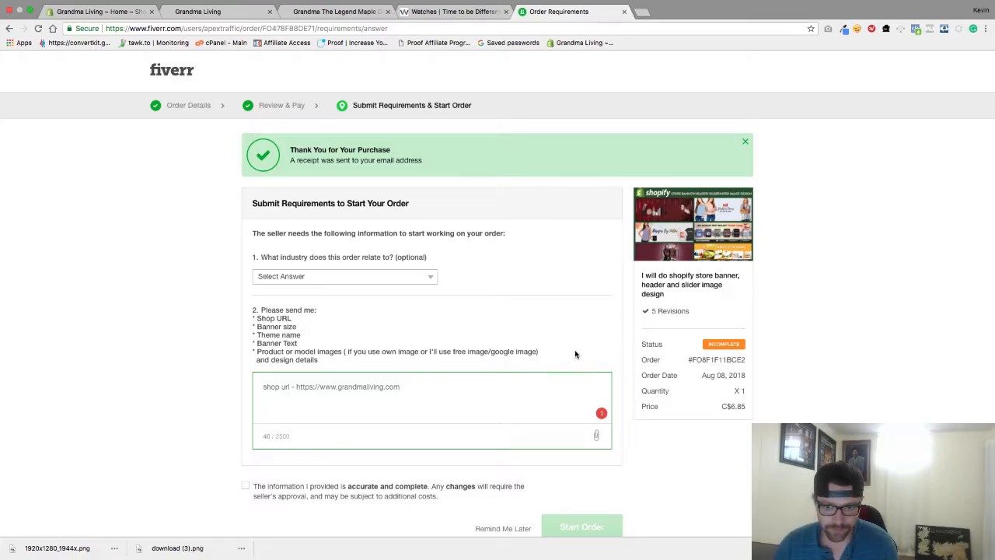
key(Return)
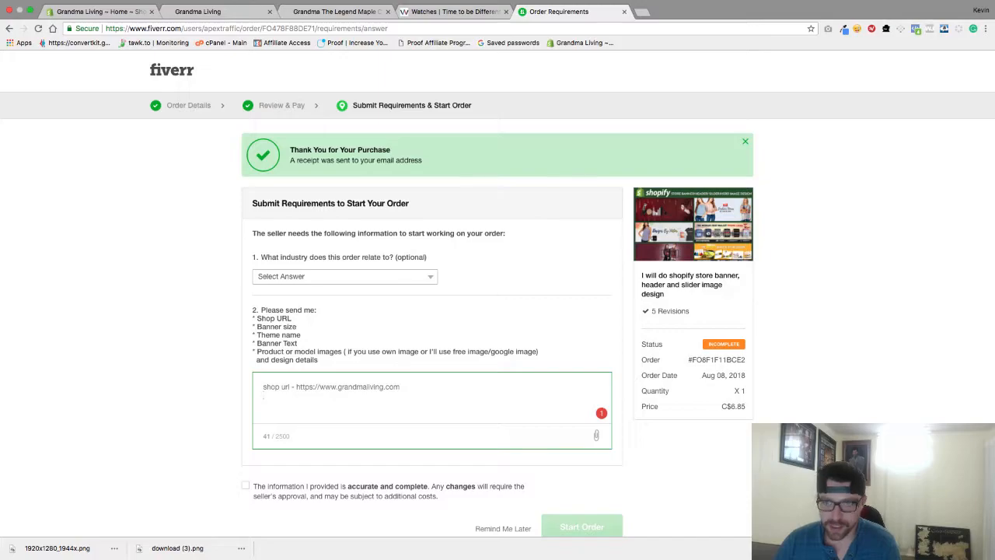
Step: Check the Instagram section's dimensions on Watches.com and add "banner size 1365 wide x 466 tall" to the order requirements
click(441, 12)
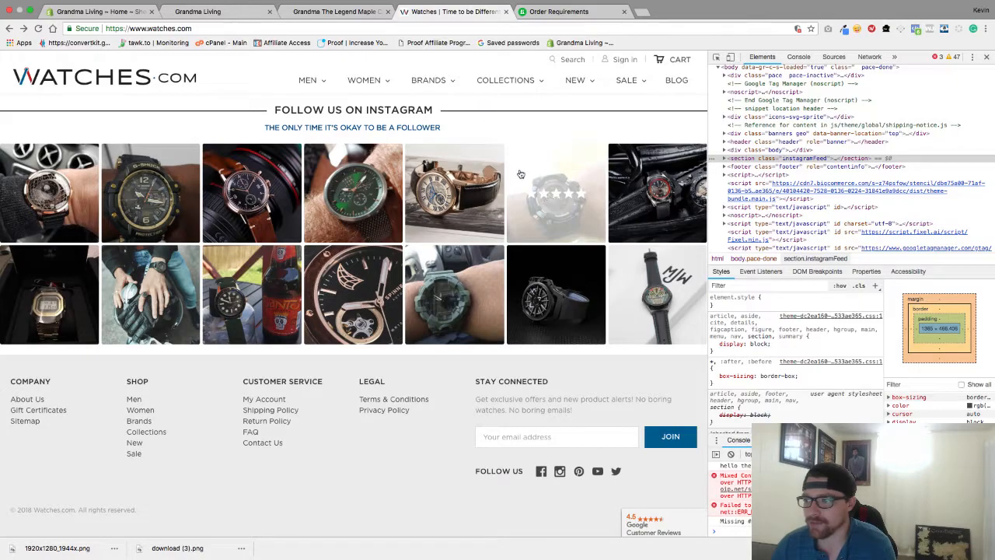
click(536, 12)
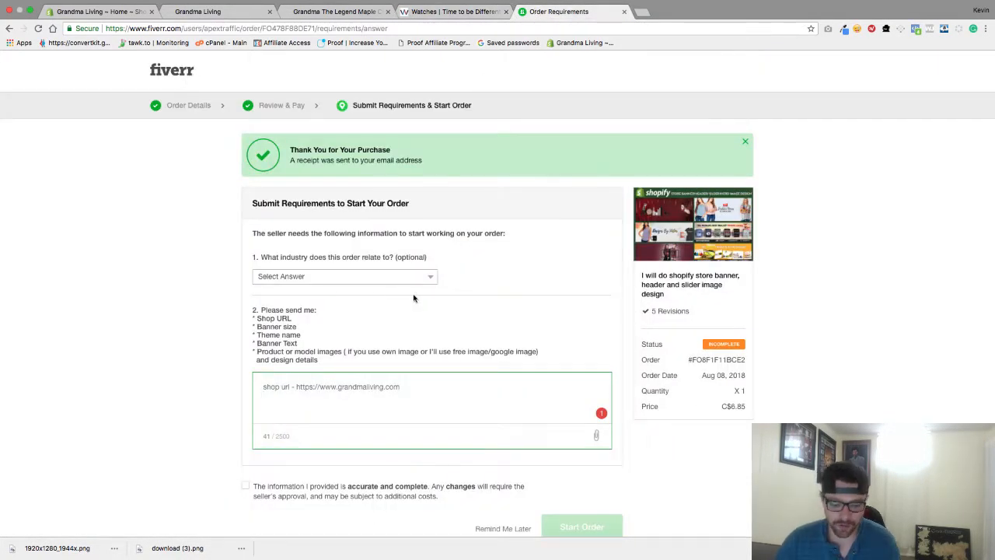
text(banner siz)
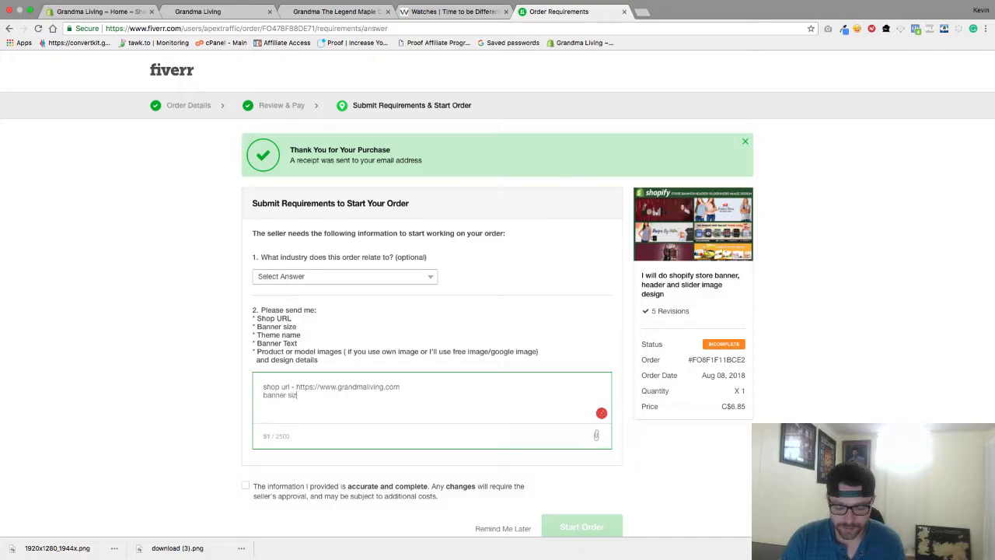
text(e 1365)
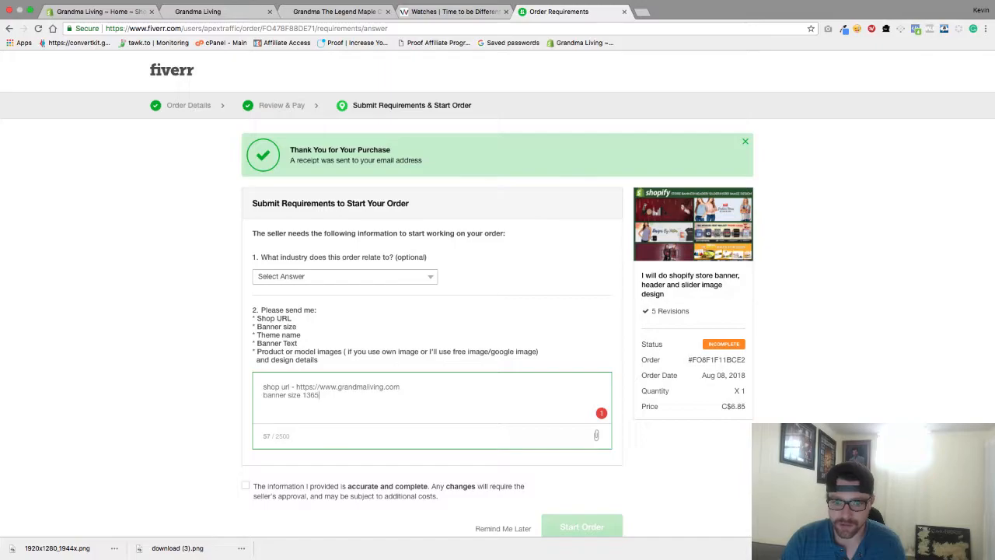
text( wide)
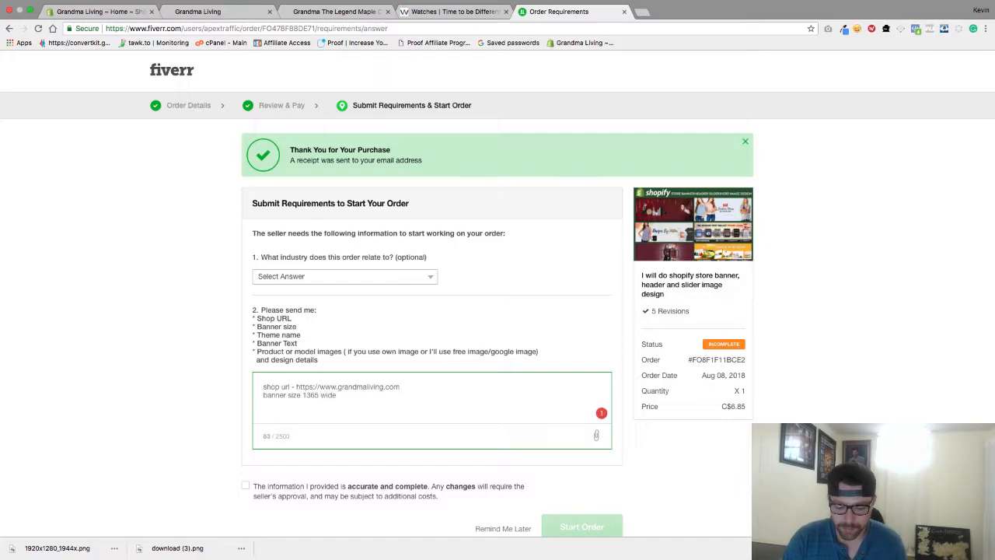
text( x 466 tall)
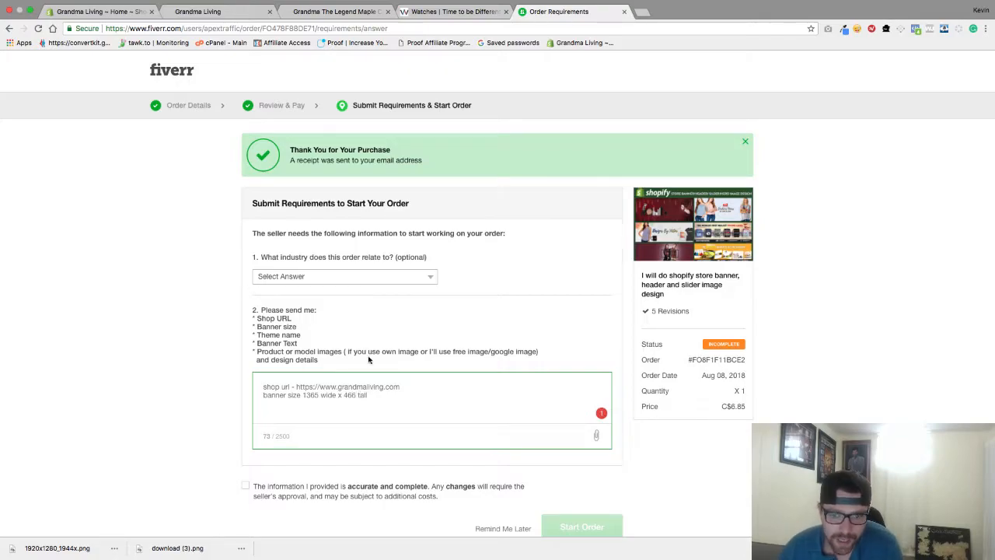
Step: Add the line "Theme Name - Venture" to the order requirements
key(Return)
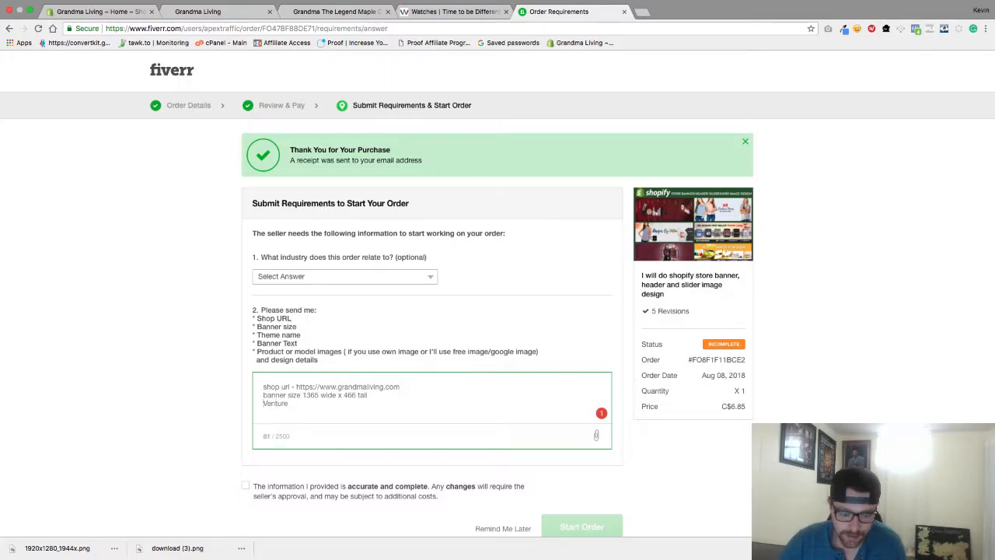
text(Theme Name)
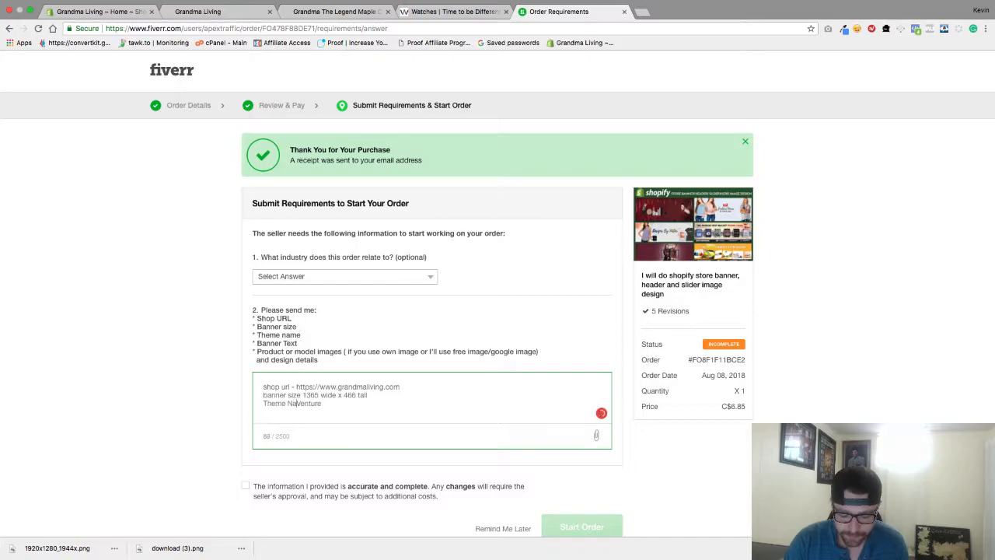
text( -)
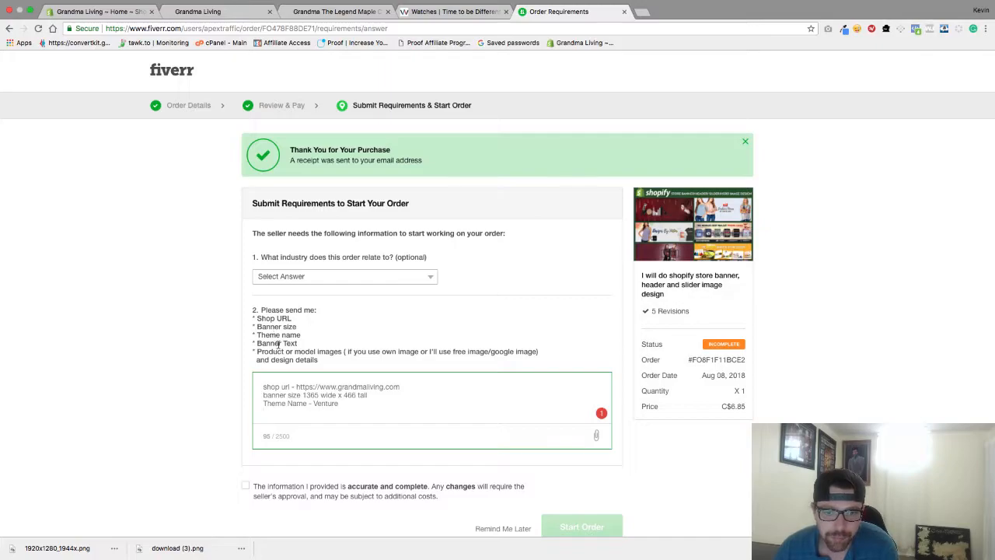
Step: Check the storefront's slogan and add "Banner text at the bottom would be Live Laugh Spoil" to the order requirements
click(201, 11)
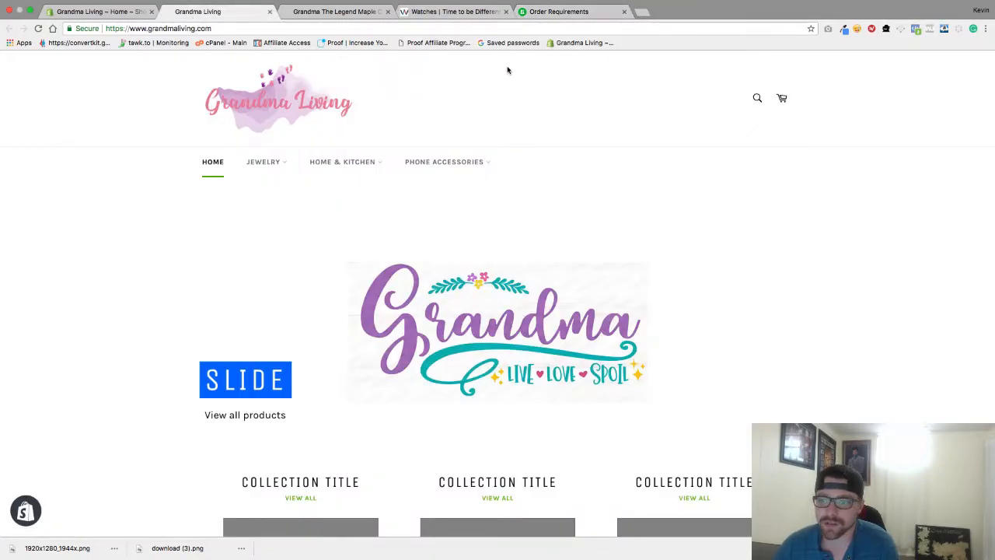
click(556, 12)
text(Ba)
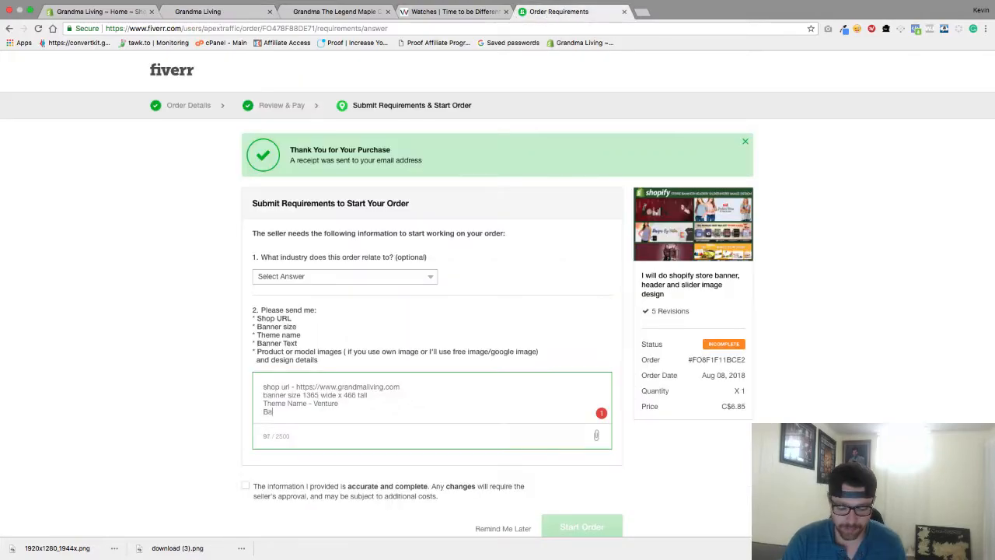
text(nner text at the bottom would be Live)
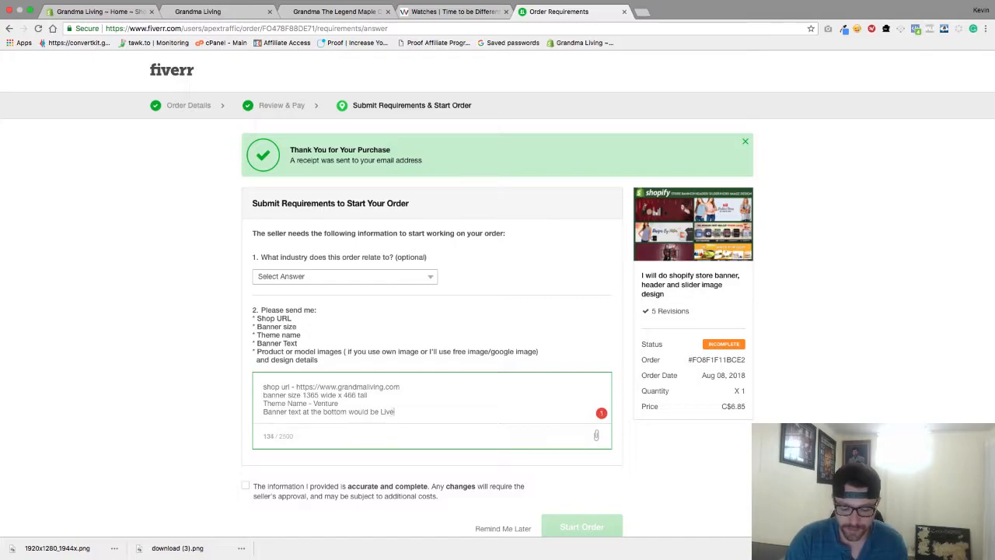
text( Laugh Spoil)
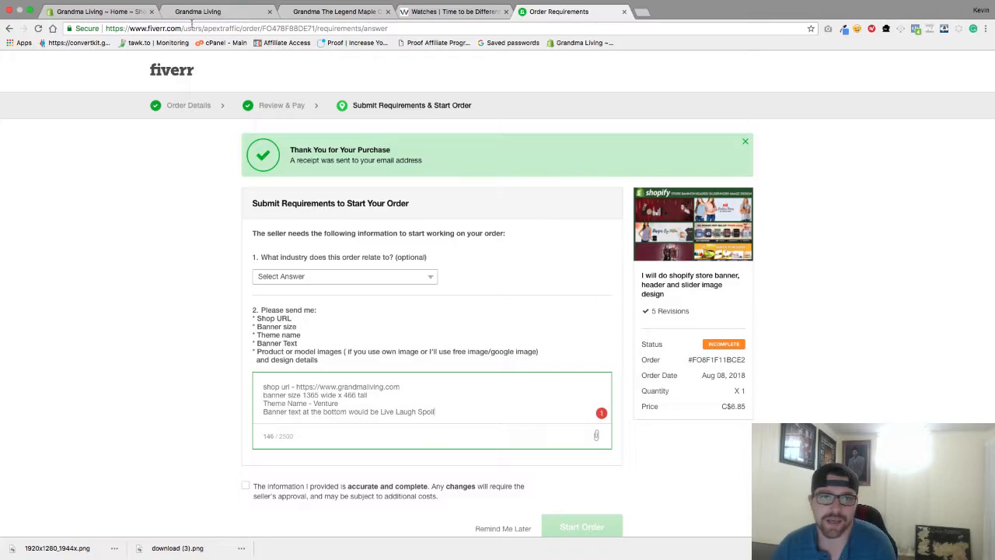
Step: Compare the banner text with the storefront's slogan and correct it to "Live Love Spoil"
click(187, 12)
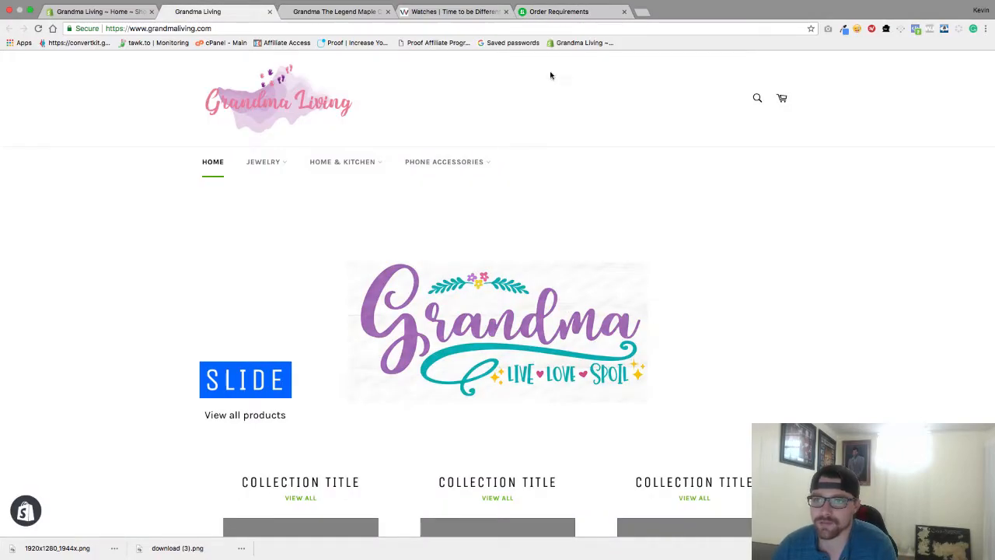
click(559, 12)
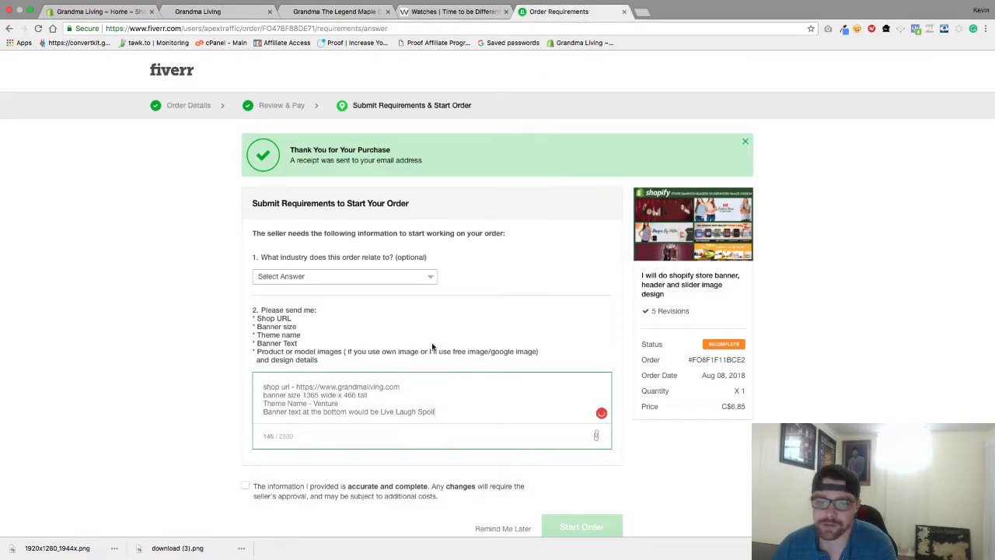
click(415, 412)
key(BackSpace)
key(BackSpace)
key(BackSpace)
key(BackSpace)
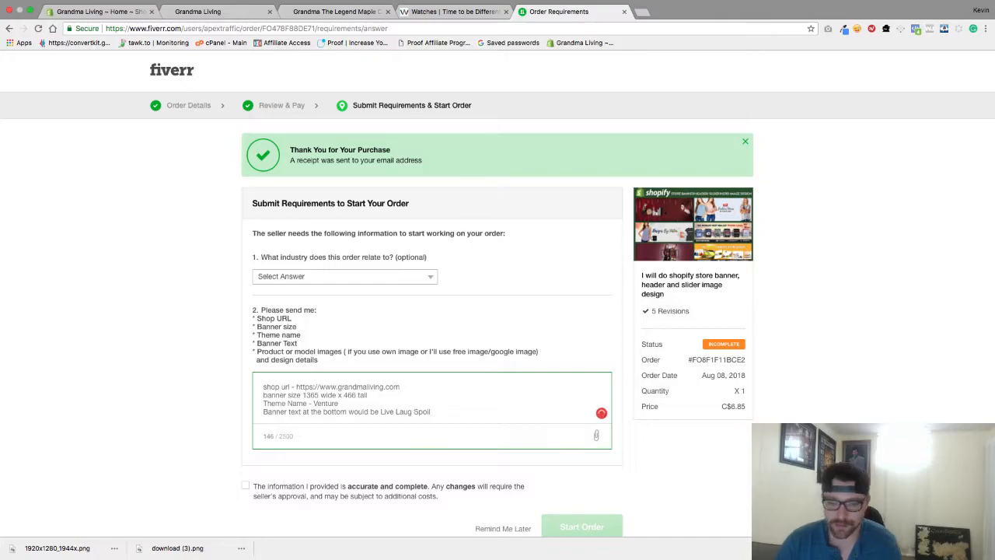
text(ove)
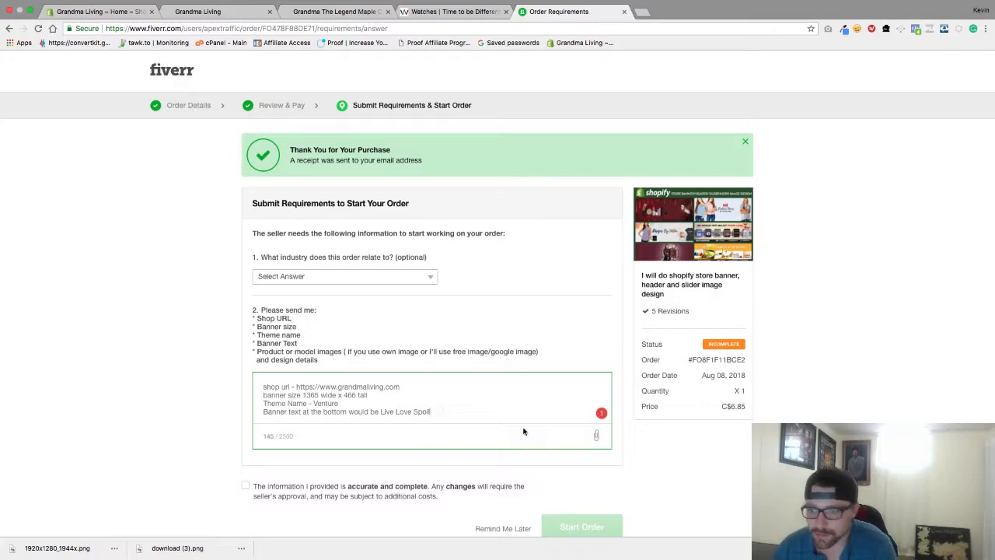
Step: Attach every image in the Desktop folder "8 images" to the order requirements and check the list of uploaded files
click(597, 435)
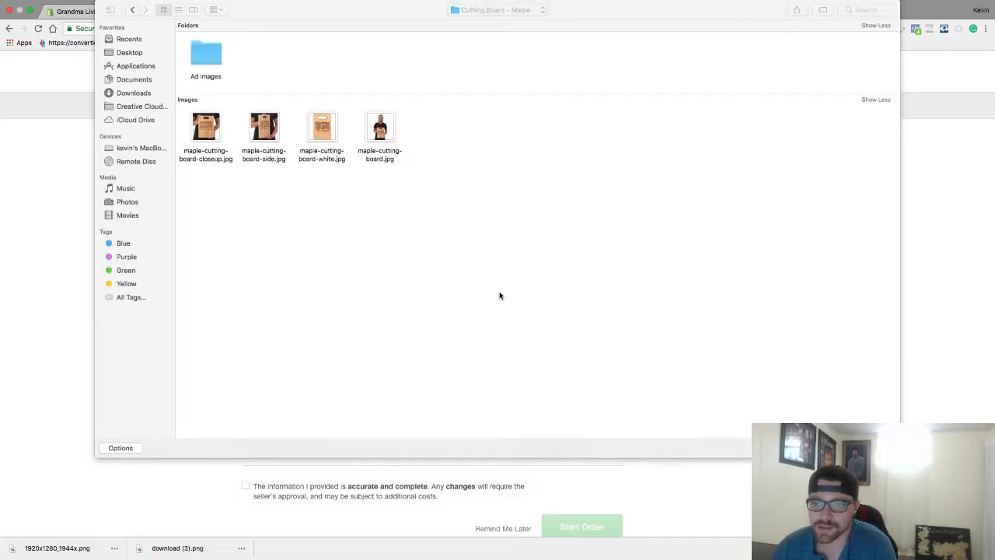
click(125, 54)
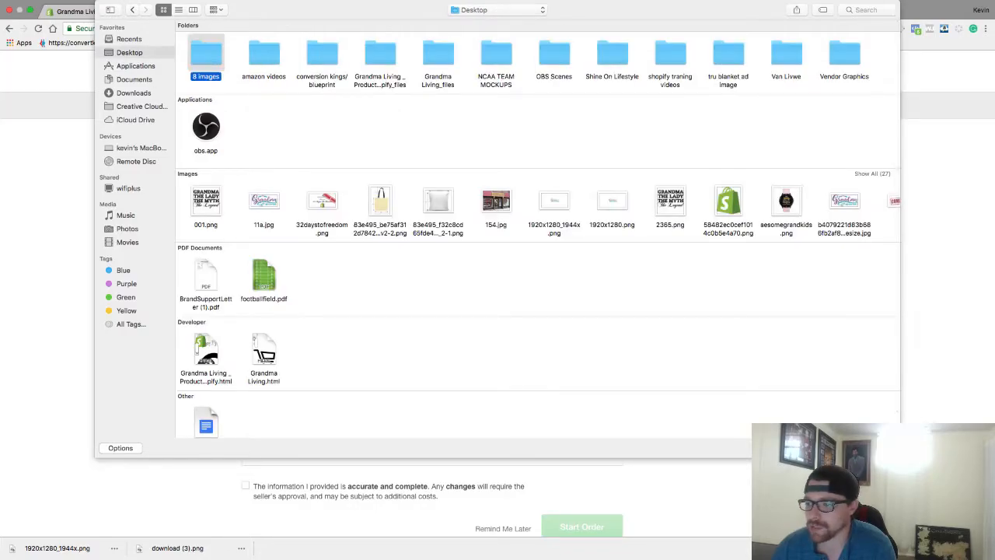
key(Return)
drag(184, 33, 733, 74)
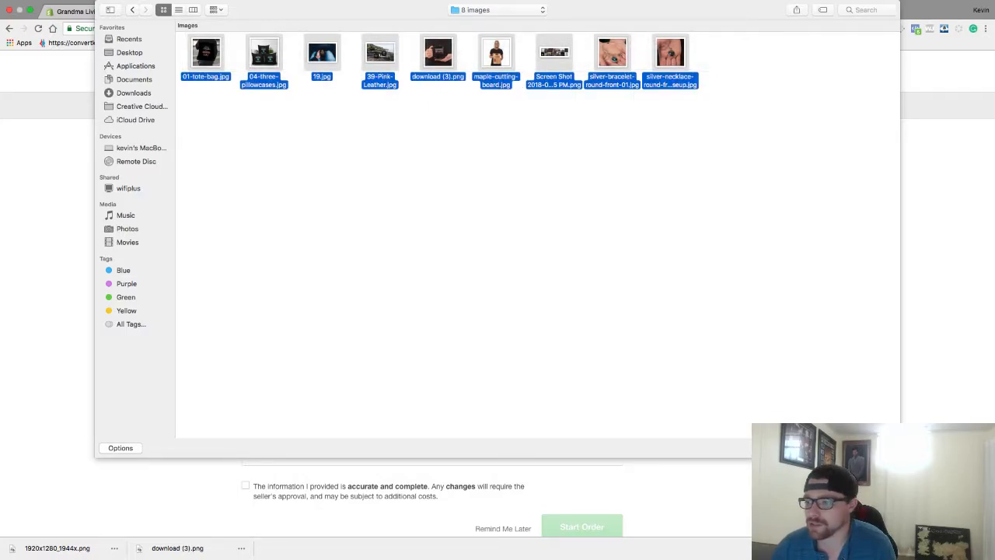
key(Return)
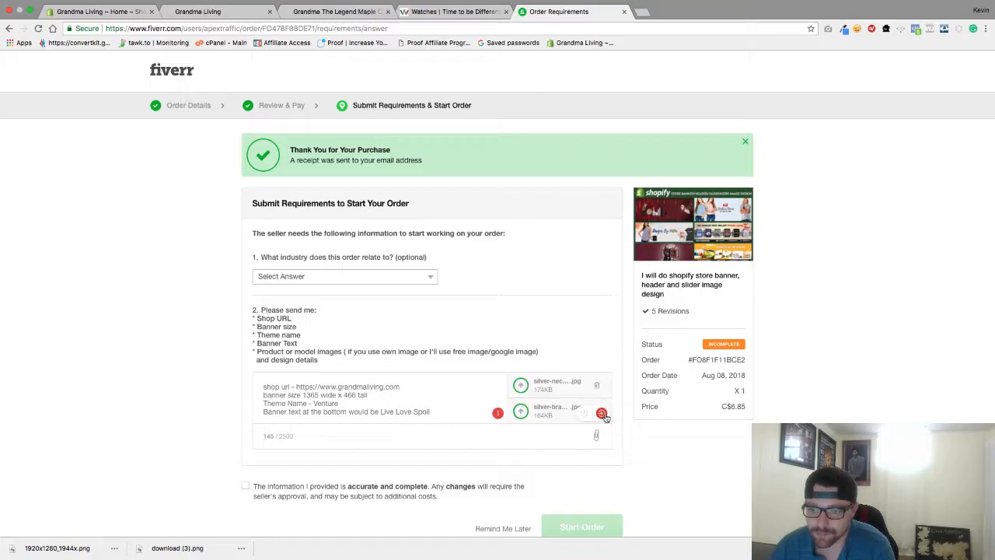
scroll(629, 441, down, 1)
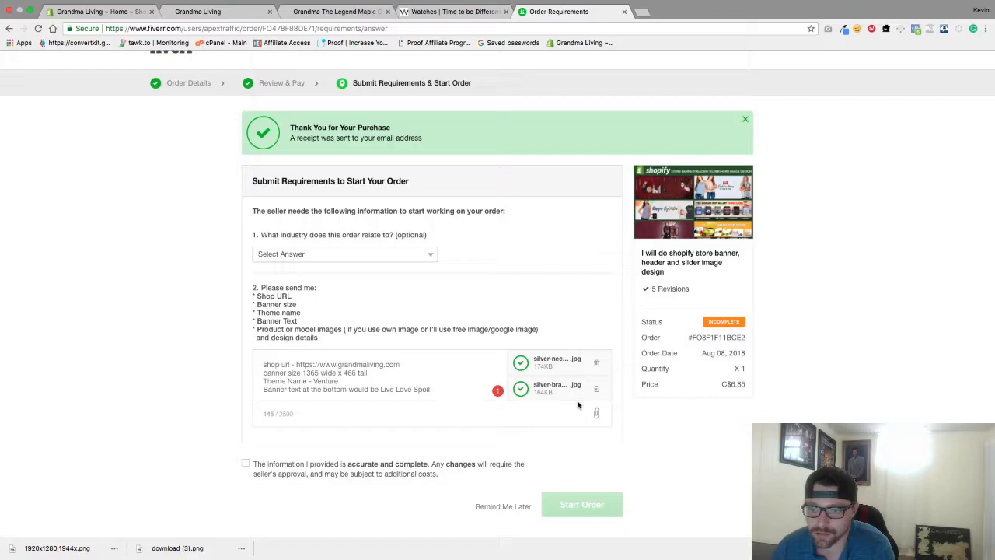
scroll(575, 379, down, 5)
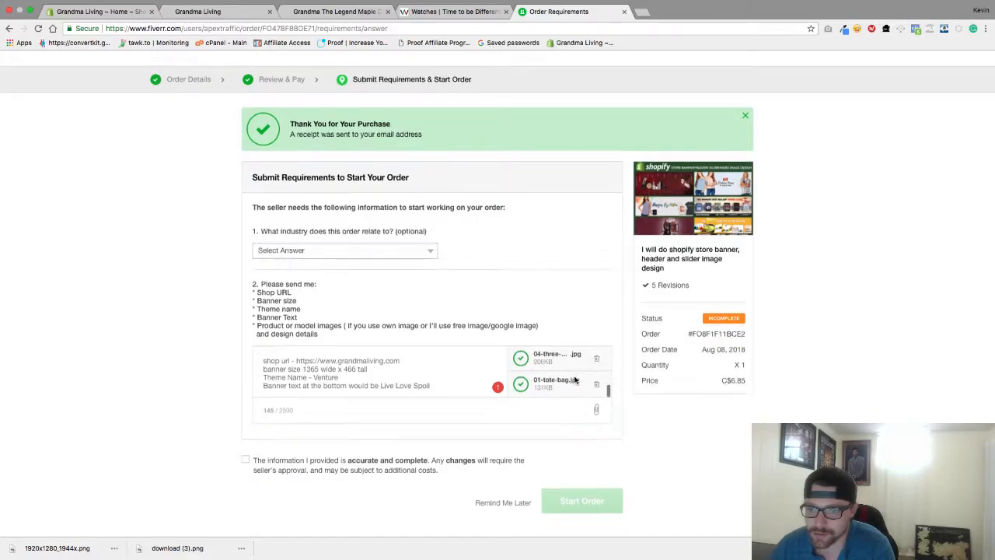
scroll(575, 379, up, 5)
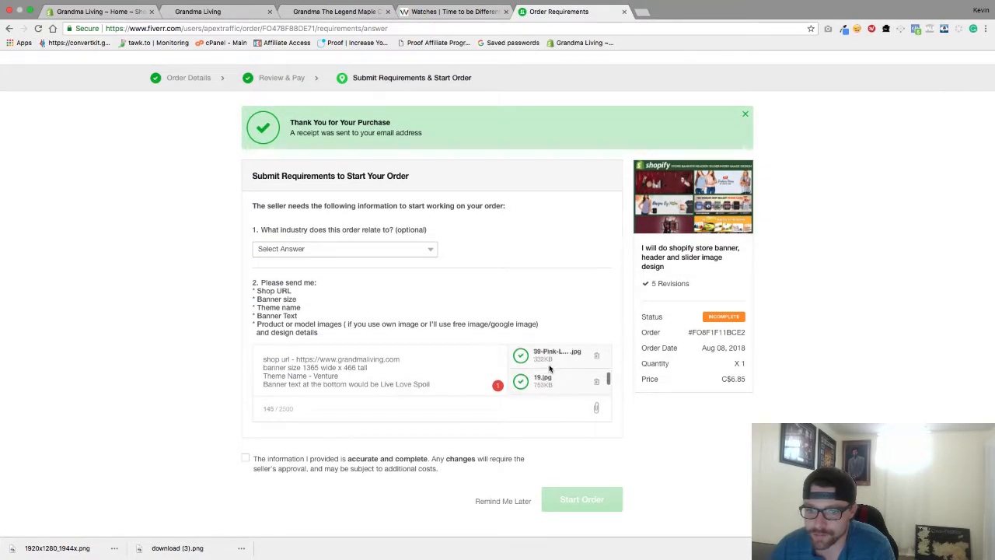
scroll(549, 366, up, 2)
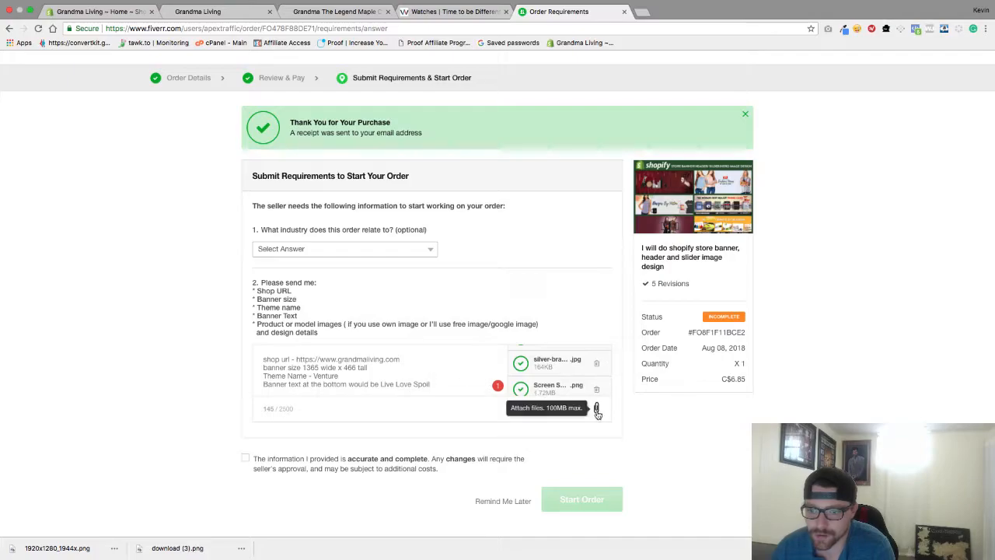
Step: Add the line "I've included one example image of what i am looking for." and a closing "thank you" to the order requirements
click(434, 387)
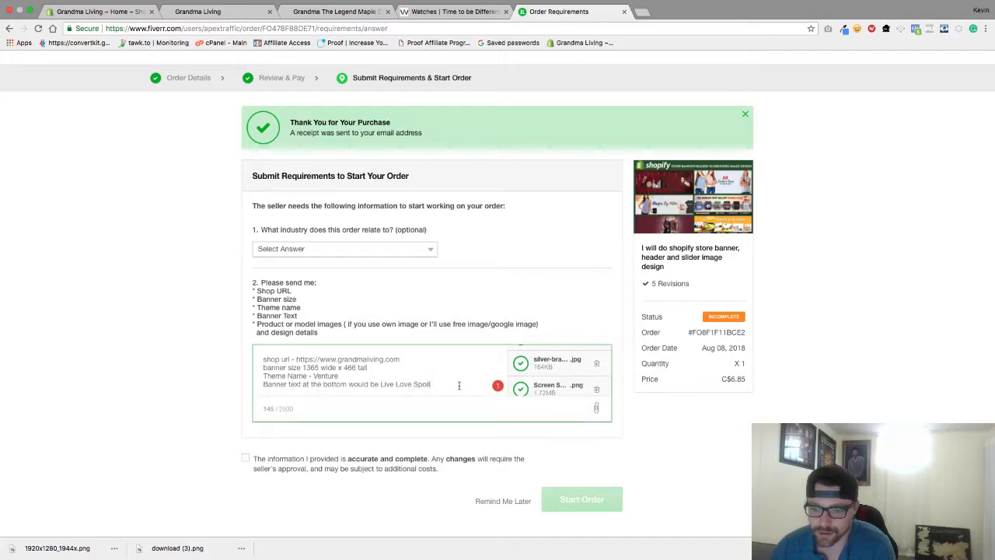
key(Return)
text(I)
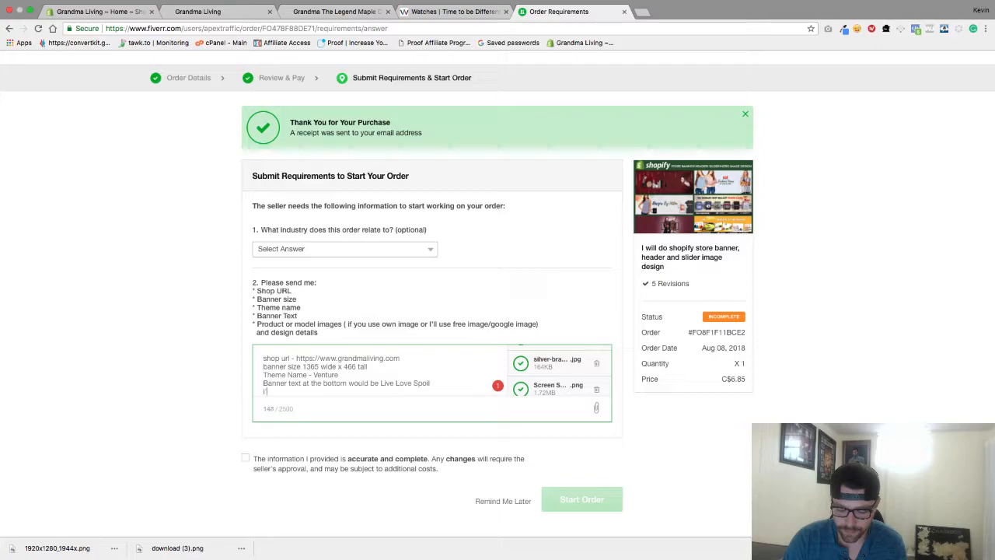
text('ve included one exam)
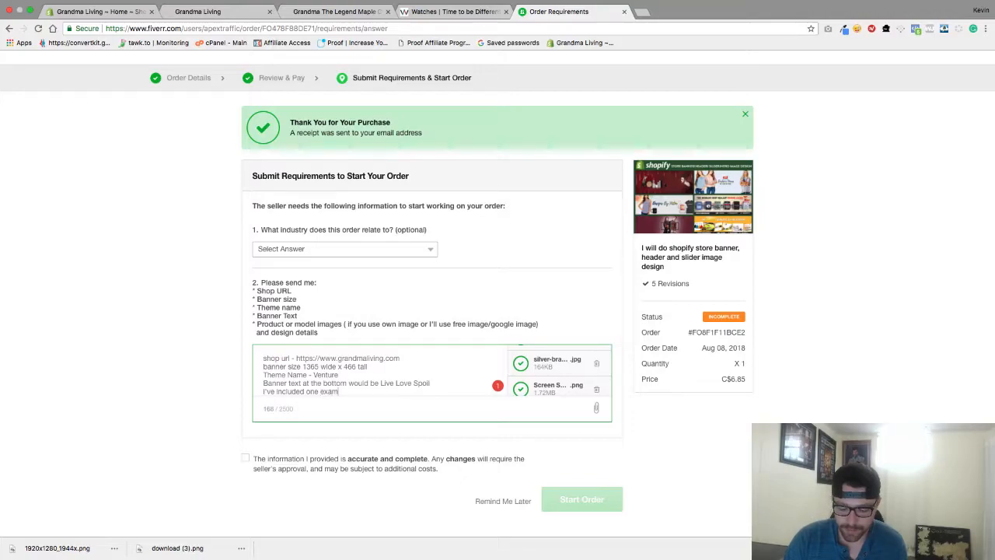
text(f )
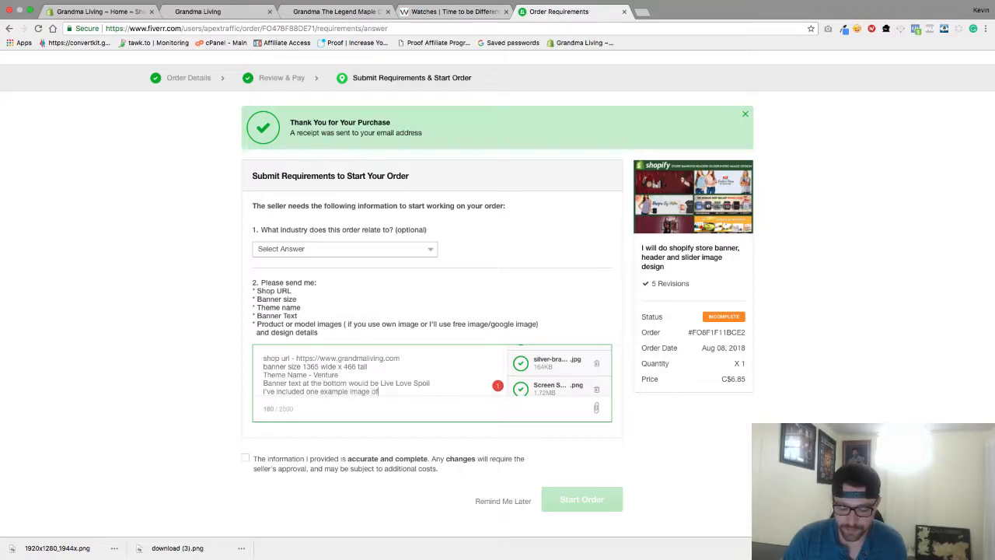
text(wha)
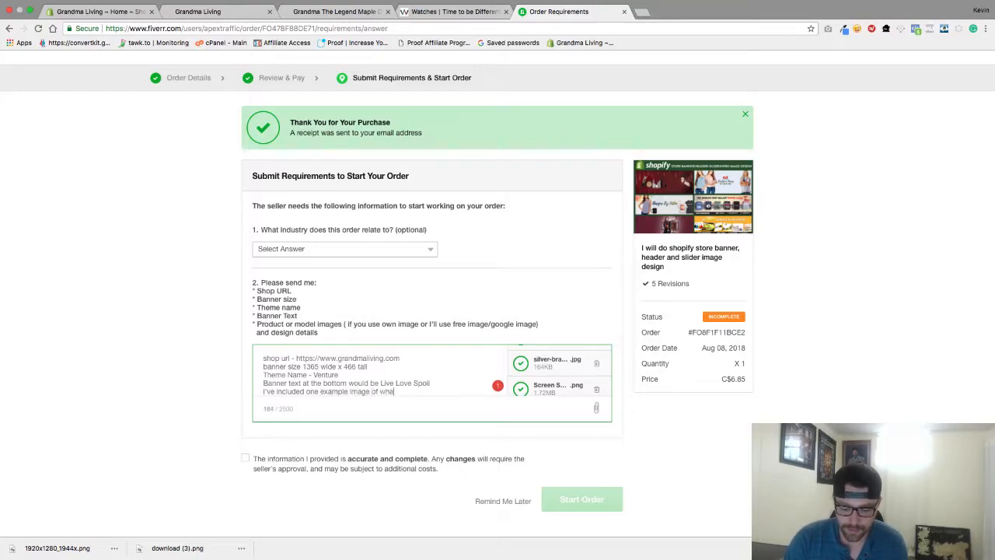
text(t i am lookin)
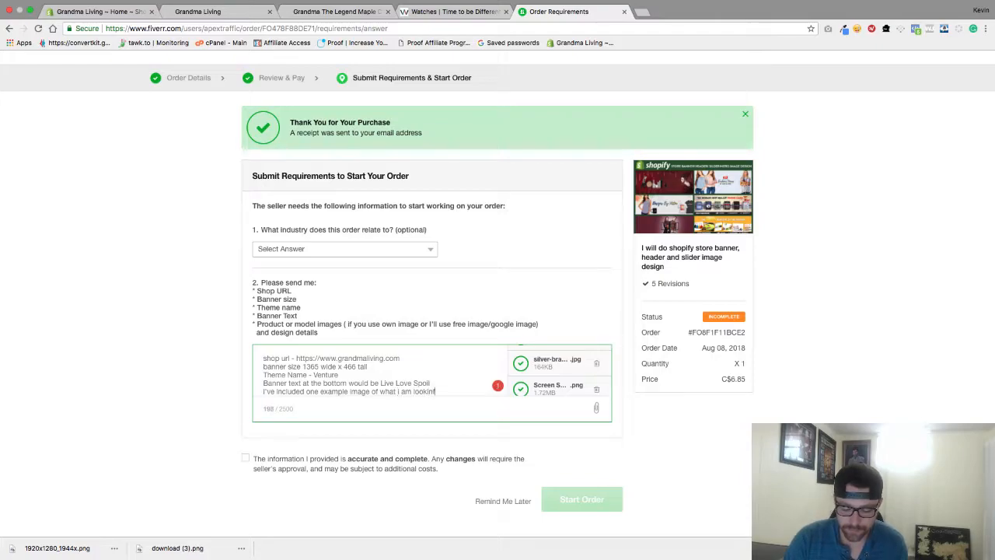
text(g for )
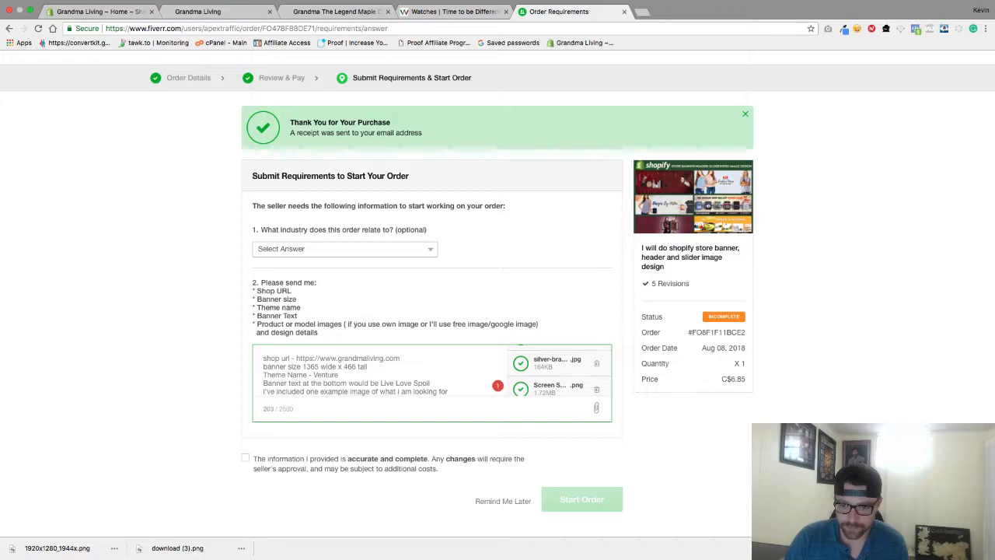
text(.)
key(Return)
text(thank you)
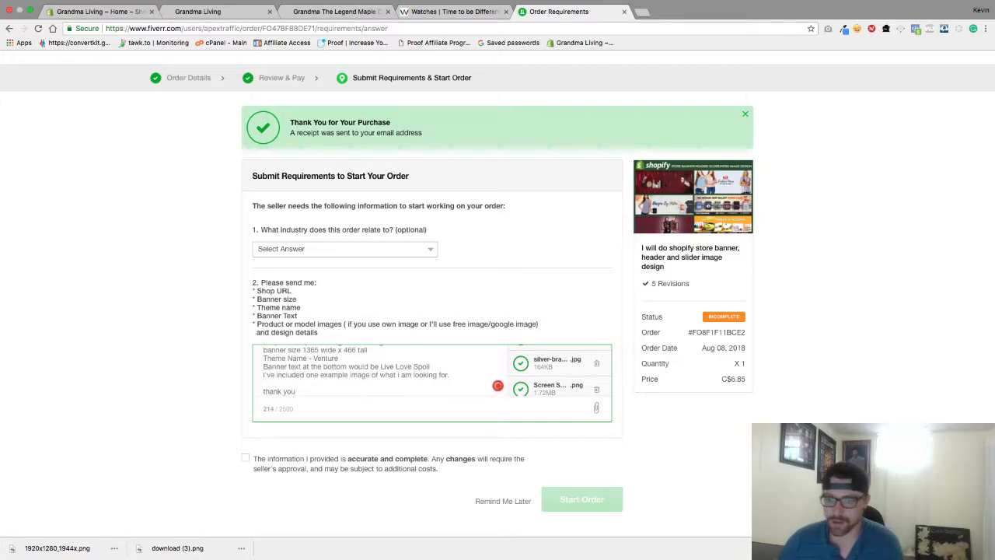
click(683, 424)
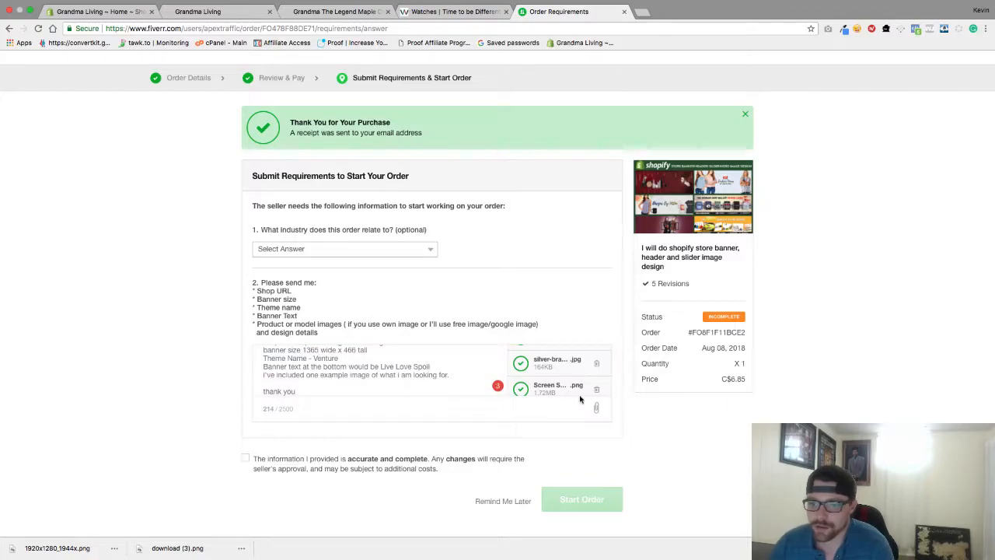
Step: Set the industry the order relates to as Other
scroll(565, 374, up, 3)
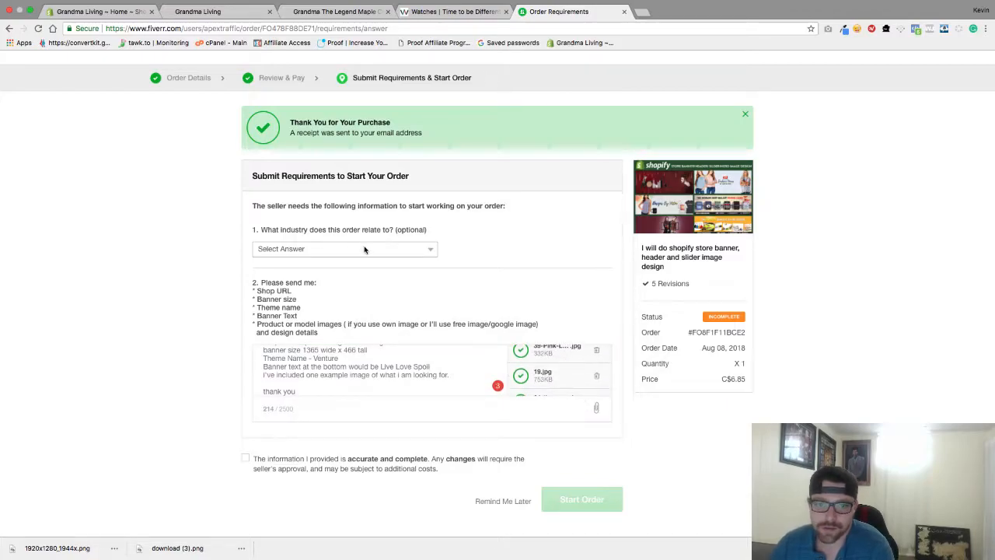
click(366, 251)
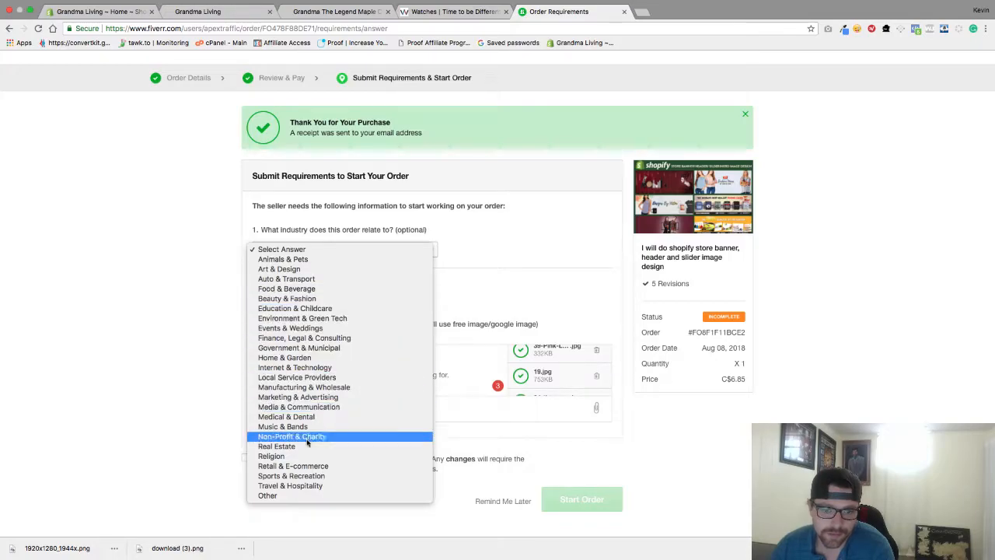
click(268, 495)
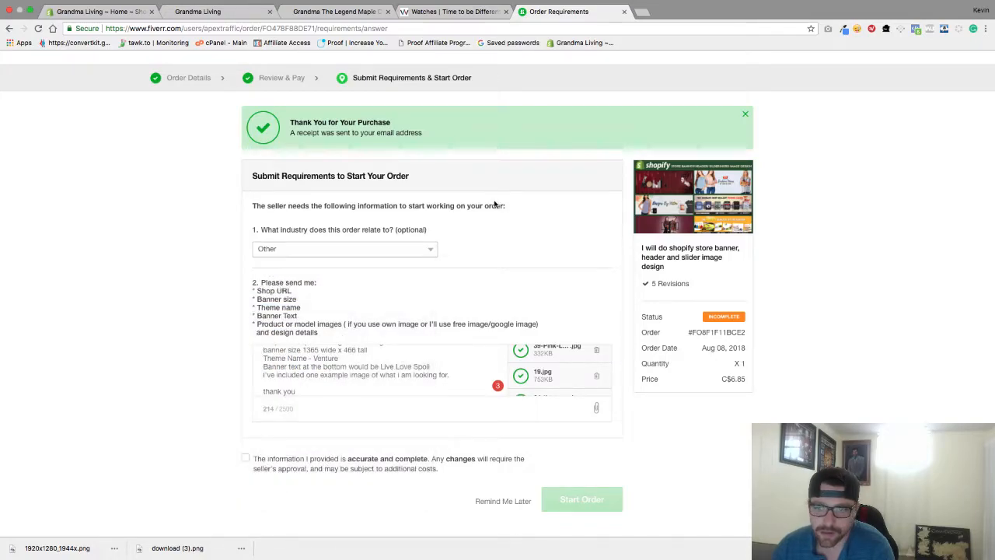
Step: Review the attached files, confirm that the information provided is accurate and complete, and start the order
scroll(521, 362, up, 5)
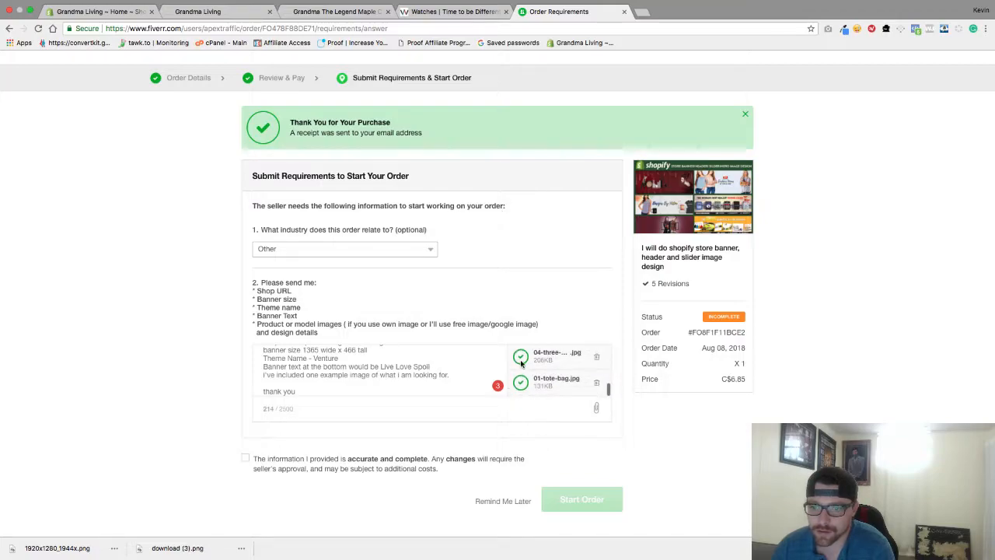
scroll(521, 362, down, 3)
mouse_move(498, 388)
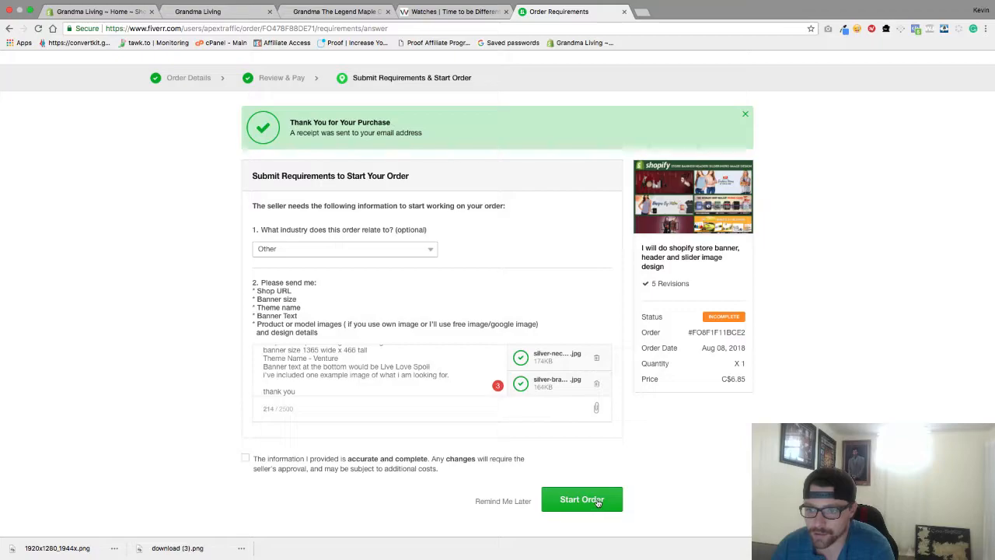
click(244, 460)
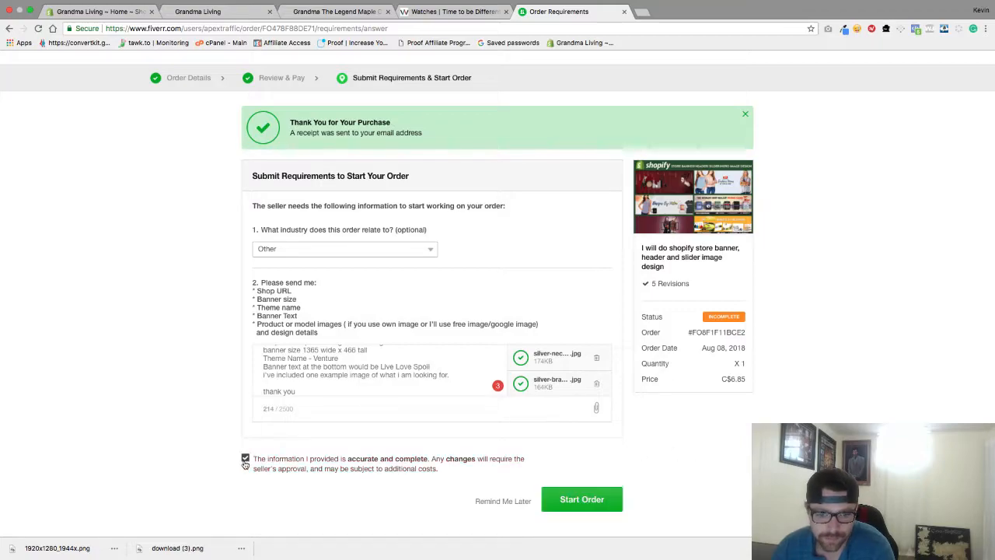
scroll(560, 363, up, 1)
scroll(560, 363, up, 2)
scroll(532, 393, down, 5)
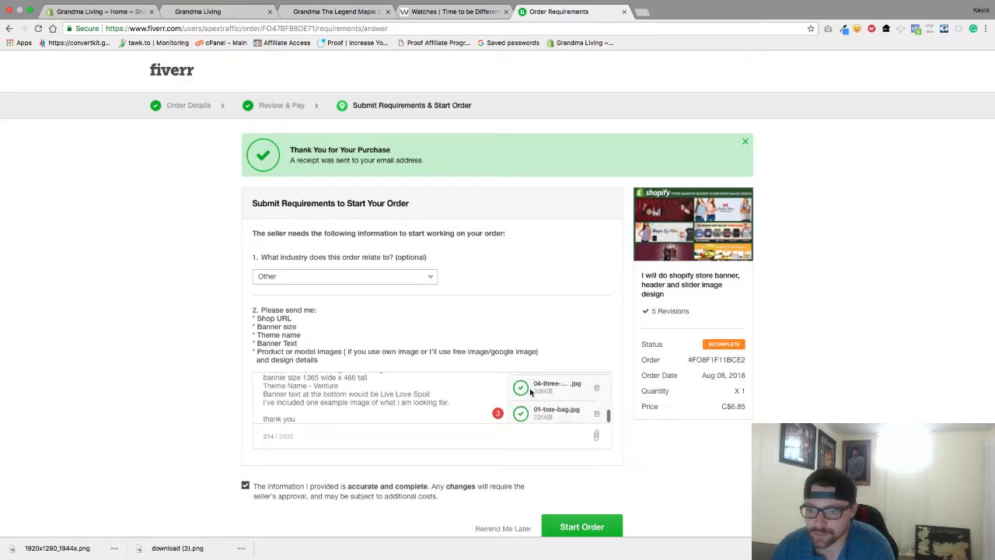
scroll(531, 393, down, 1)
scroll(532, 392, up, 5)
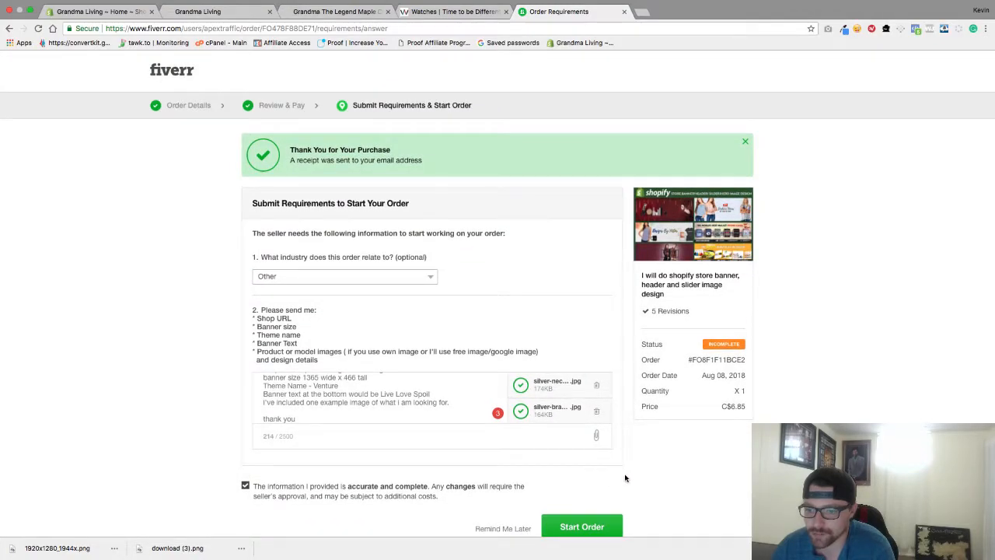
scroll(624, 475, down, 2)
click(586, 480)
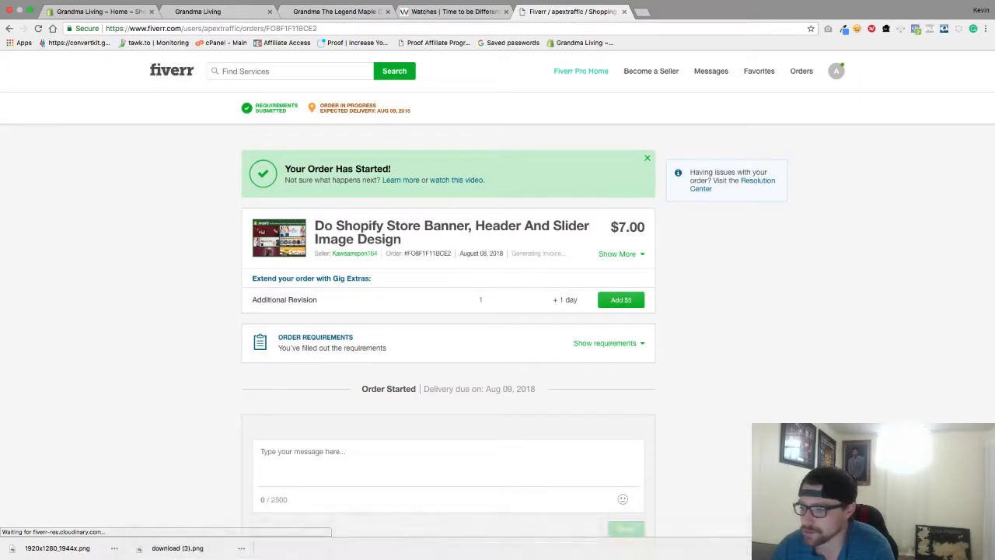
Step: Look over the started order's page and decline the offer to invite friends
scroll(661, 402, down, 1)
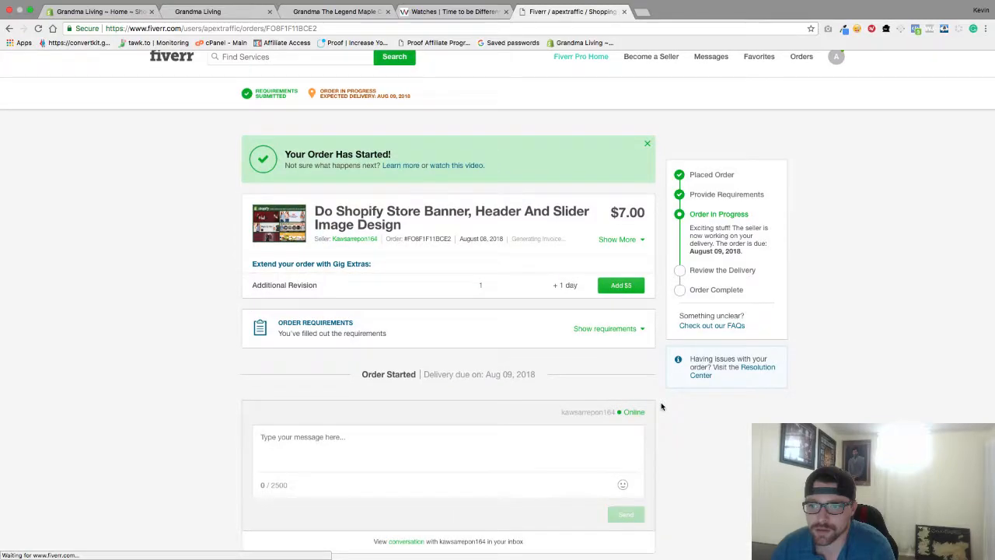
scroll(662, 406, down, 1)
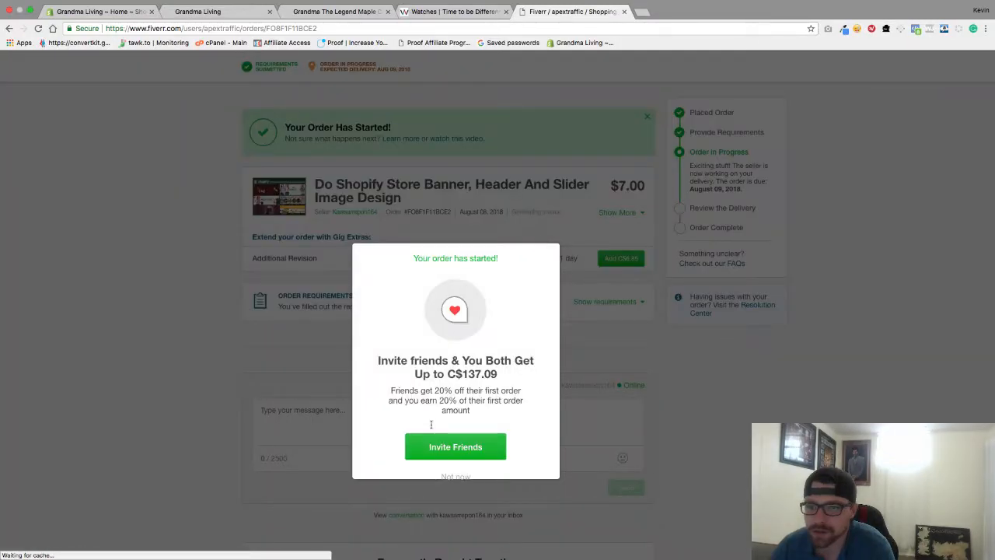
scroll(451, 451, down, 2)
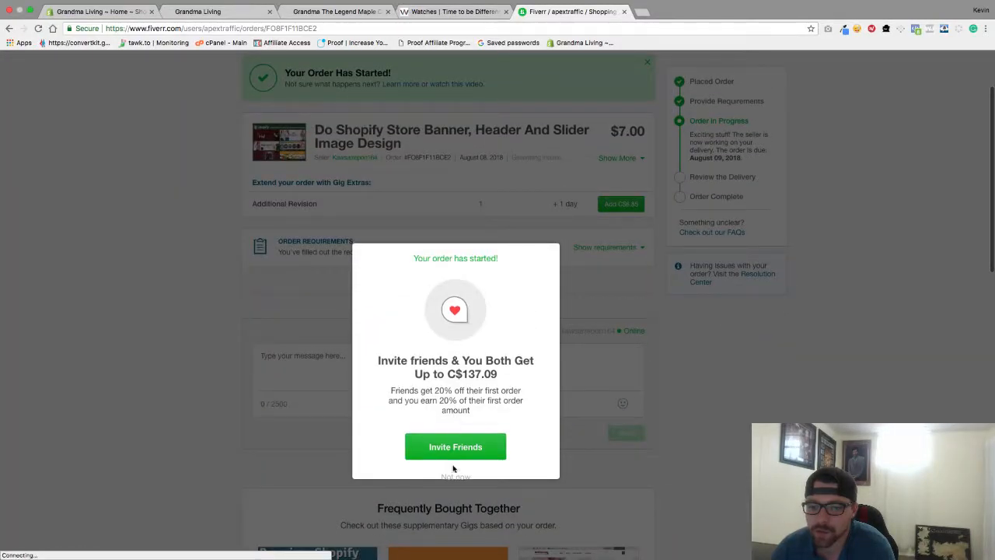
click(455, 476)
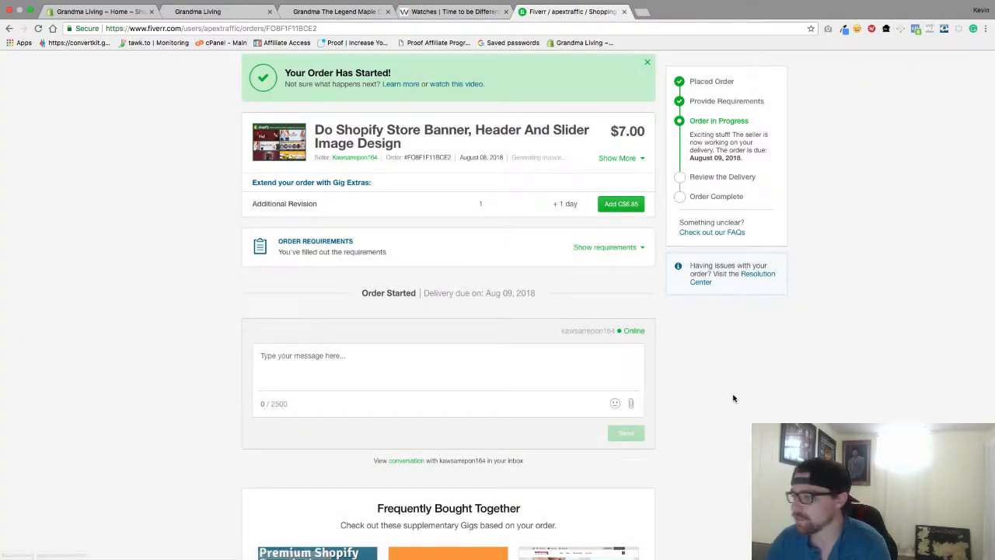